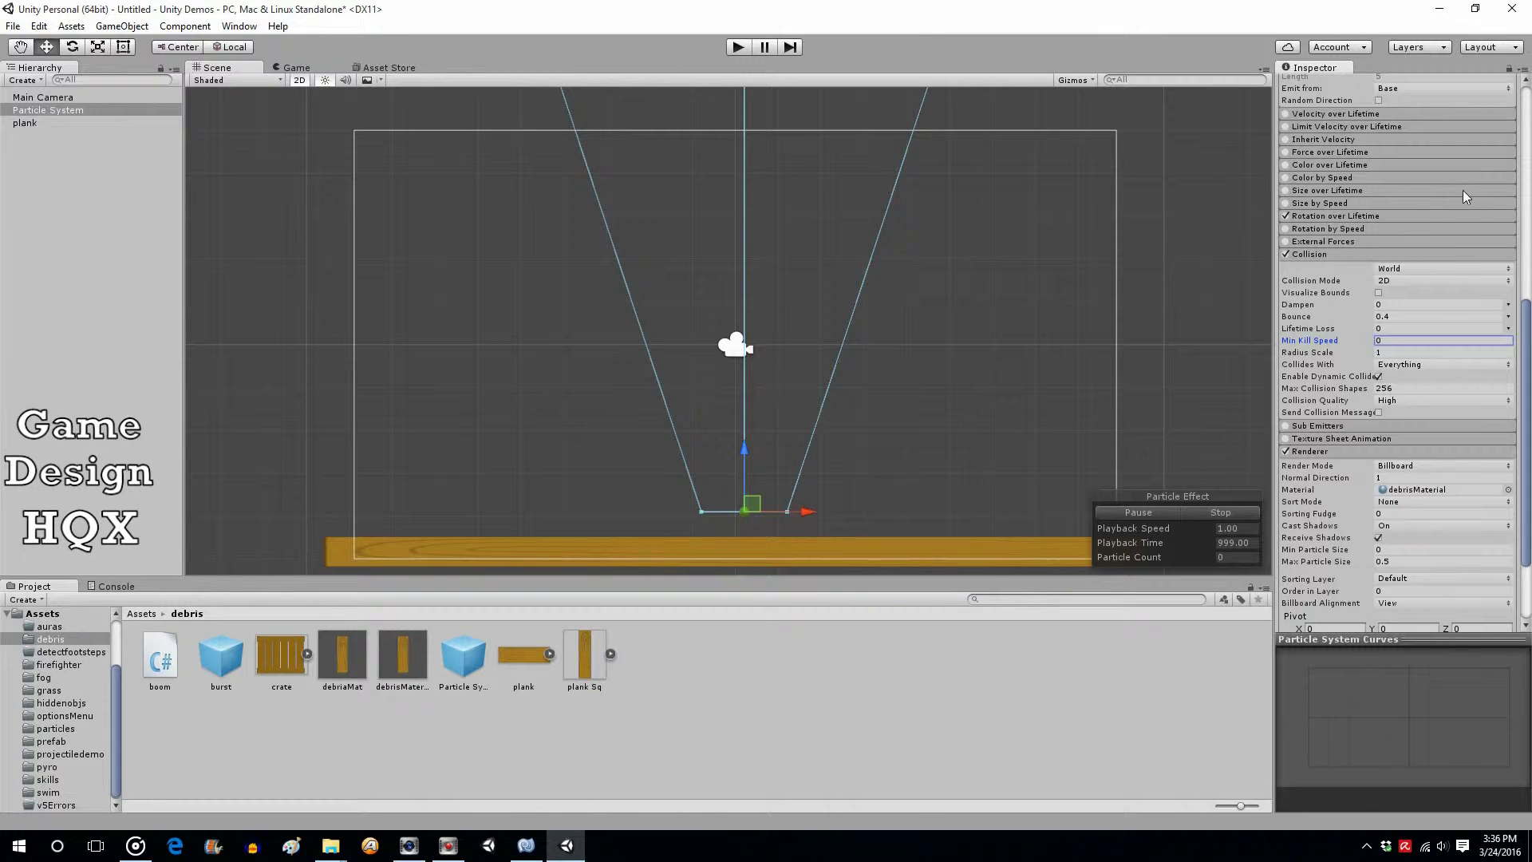
Enable the Sub Emitters module and expand it to reveal its Birth, Collision and Death slots
left_click(1285, 426)
left_click(1348, 426)
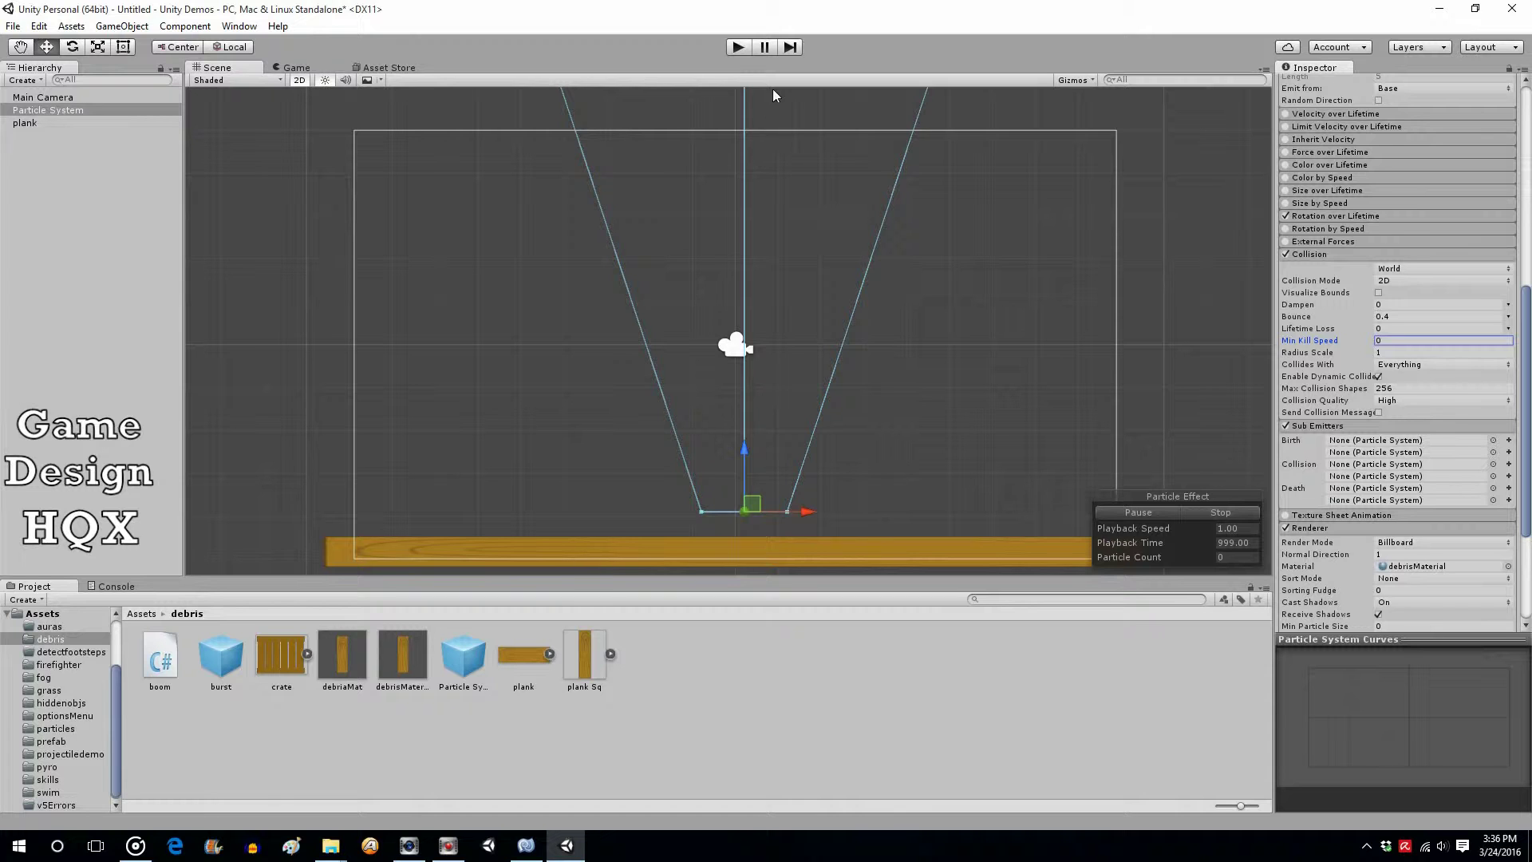
left_click(738, 47)
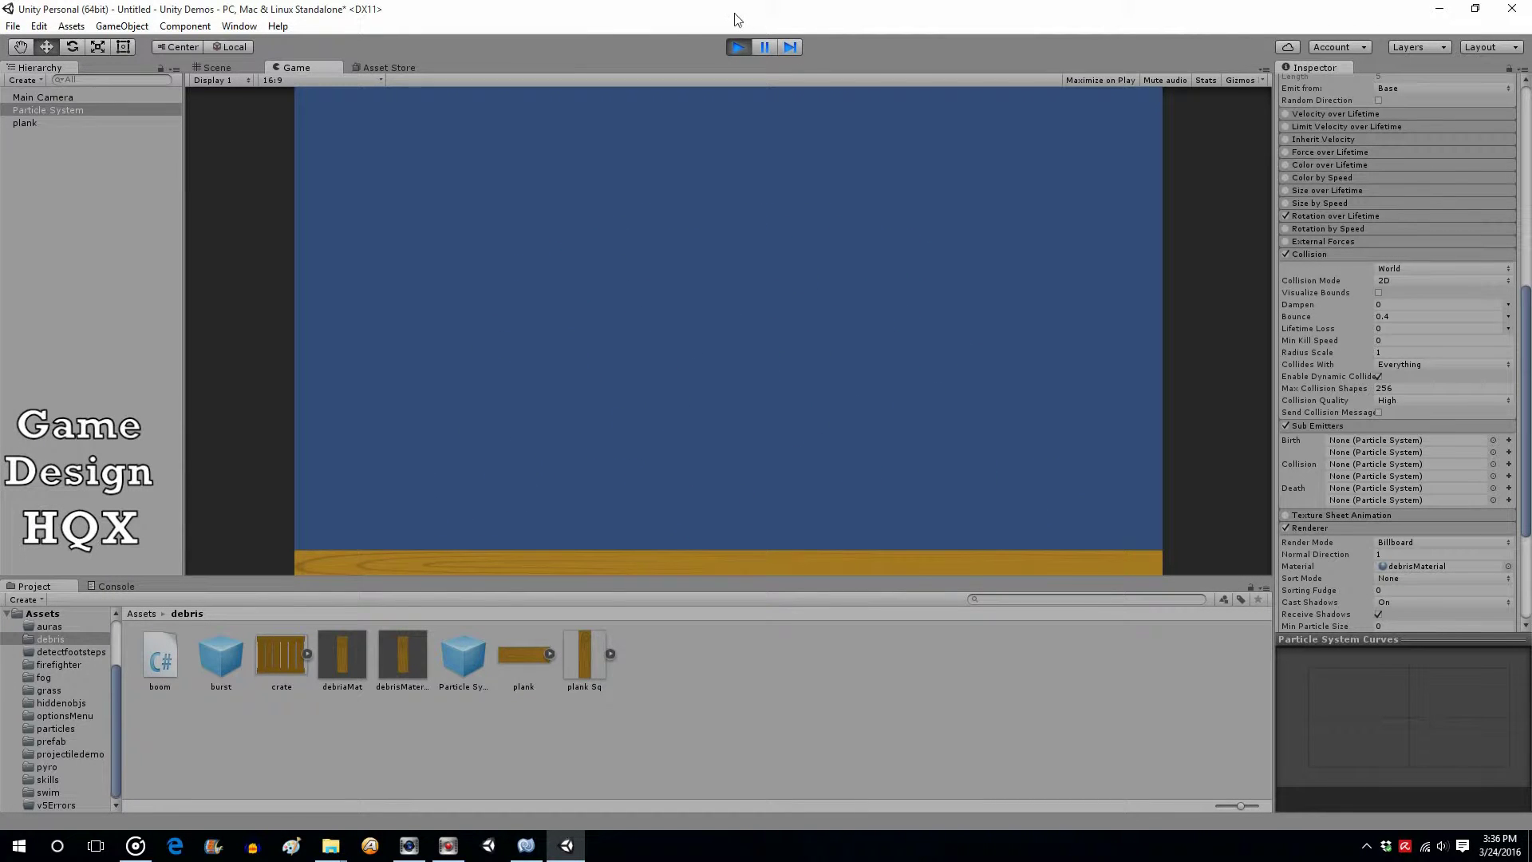
left_click(737, 46)
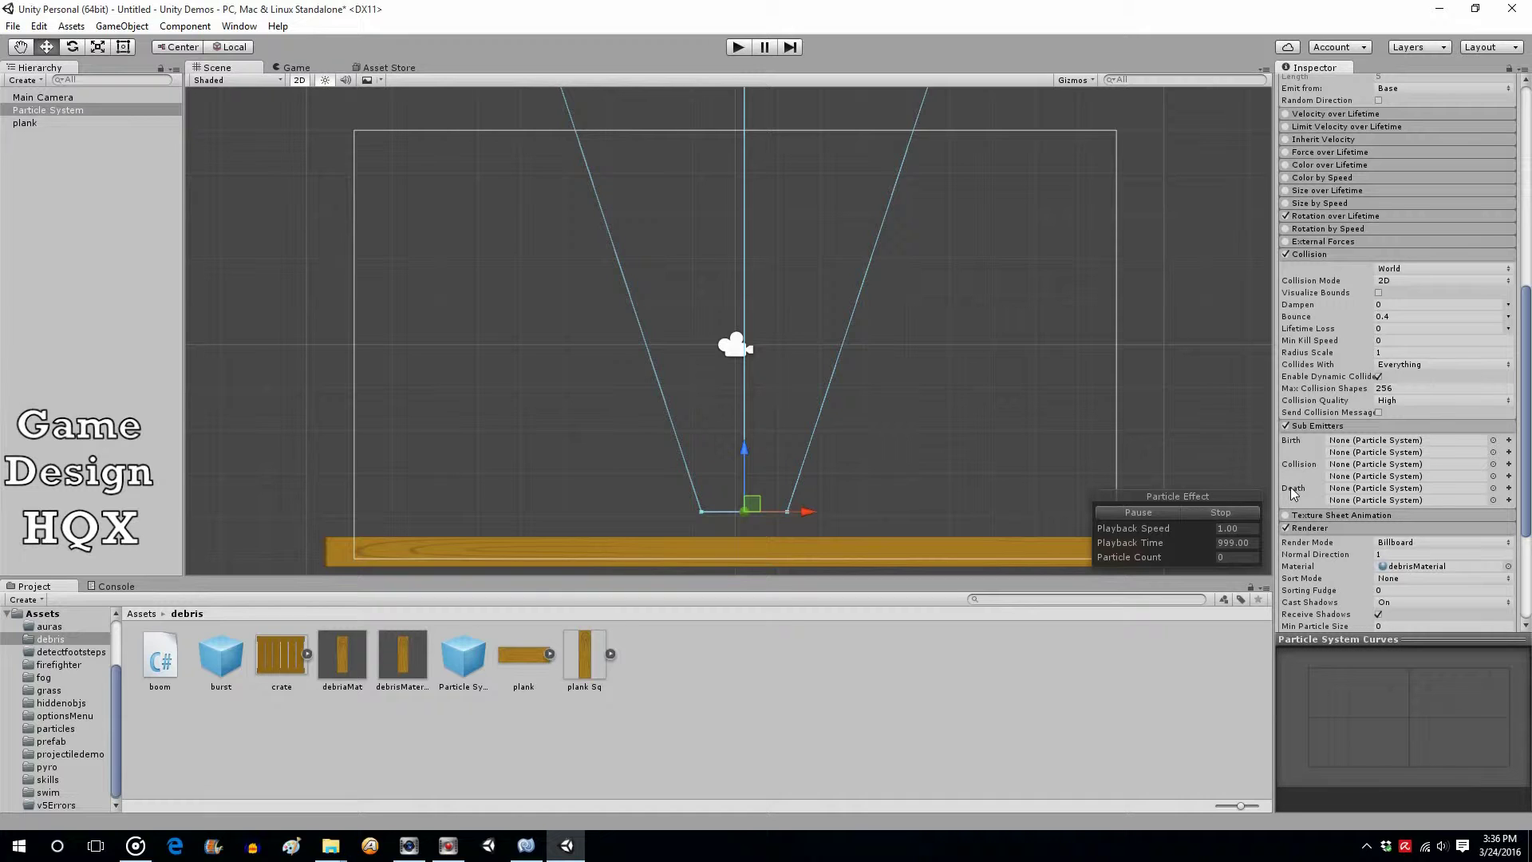
Set the Collision module's Min Kill Speed to 5
mouse_move(1292, 486)
mouse_move(1326, 256)
left_click(1389, 340)
type("5")
Create a new SubEmitter for the Collision slot and assign it to a second Collision slot
left_click(1508, 465)
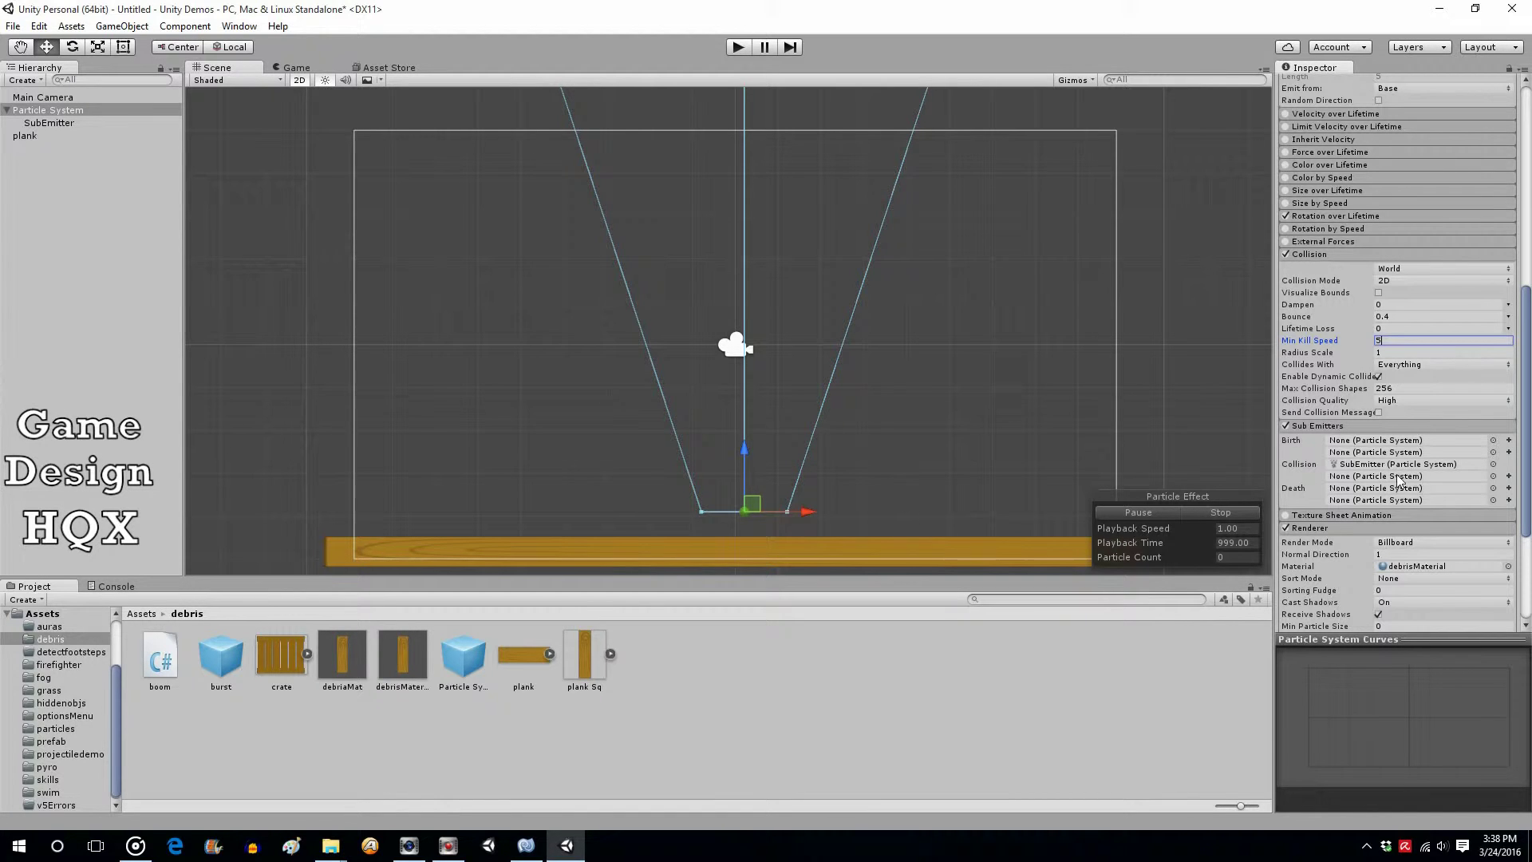
left_click(1493, 476)
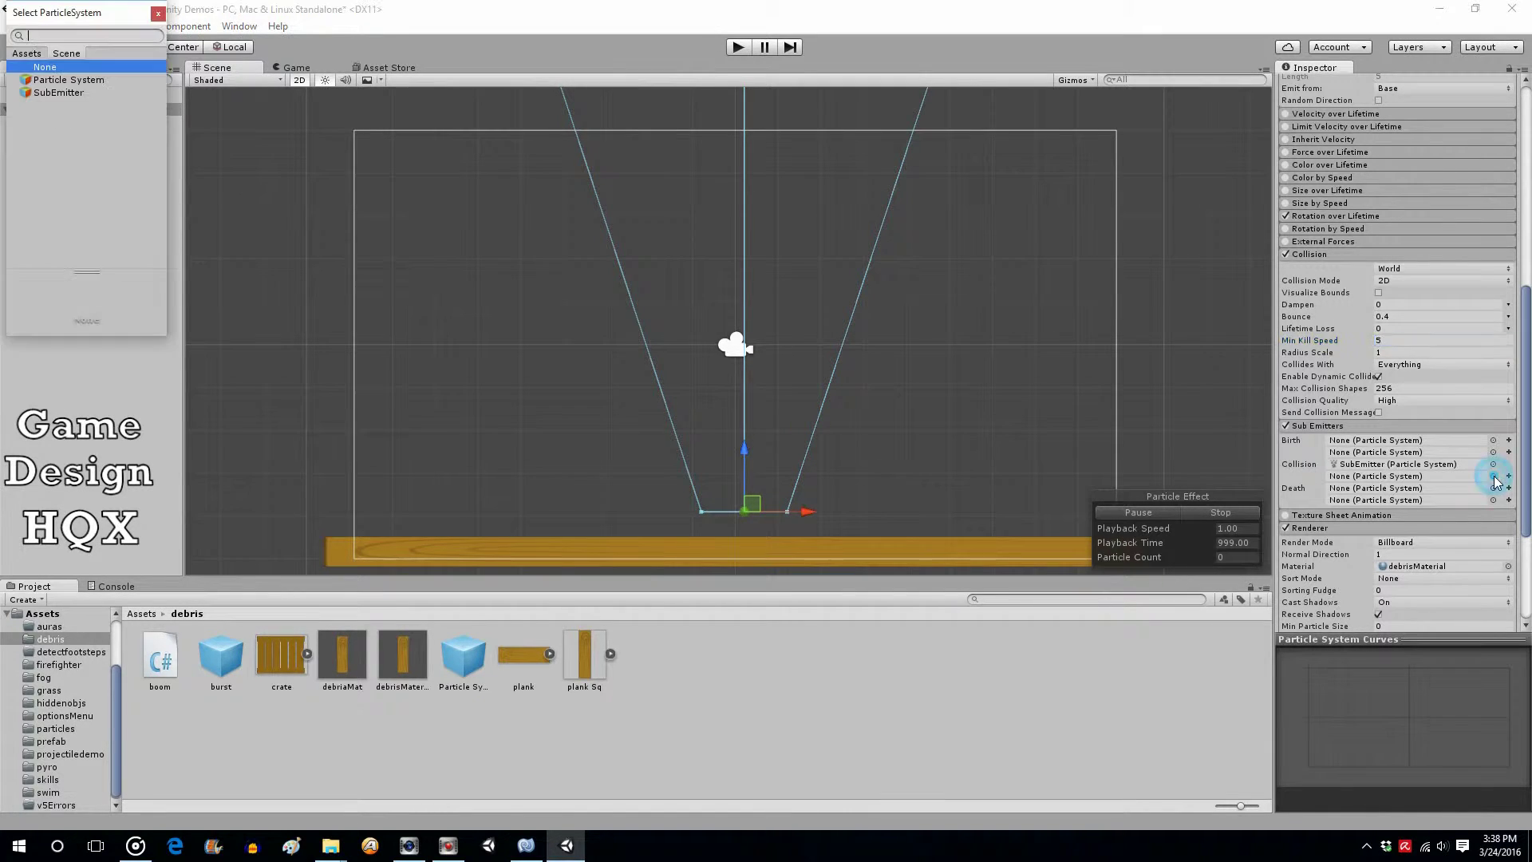
double_click(62, 93)
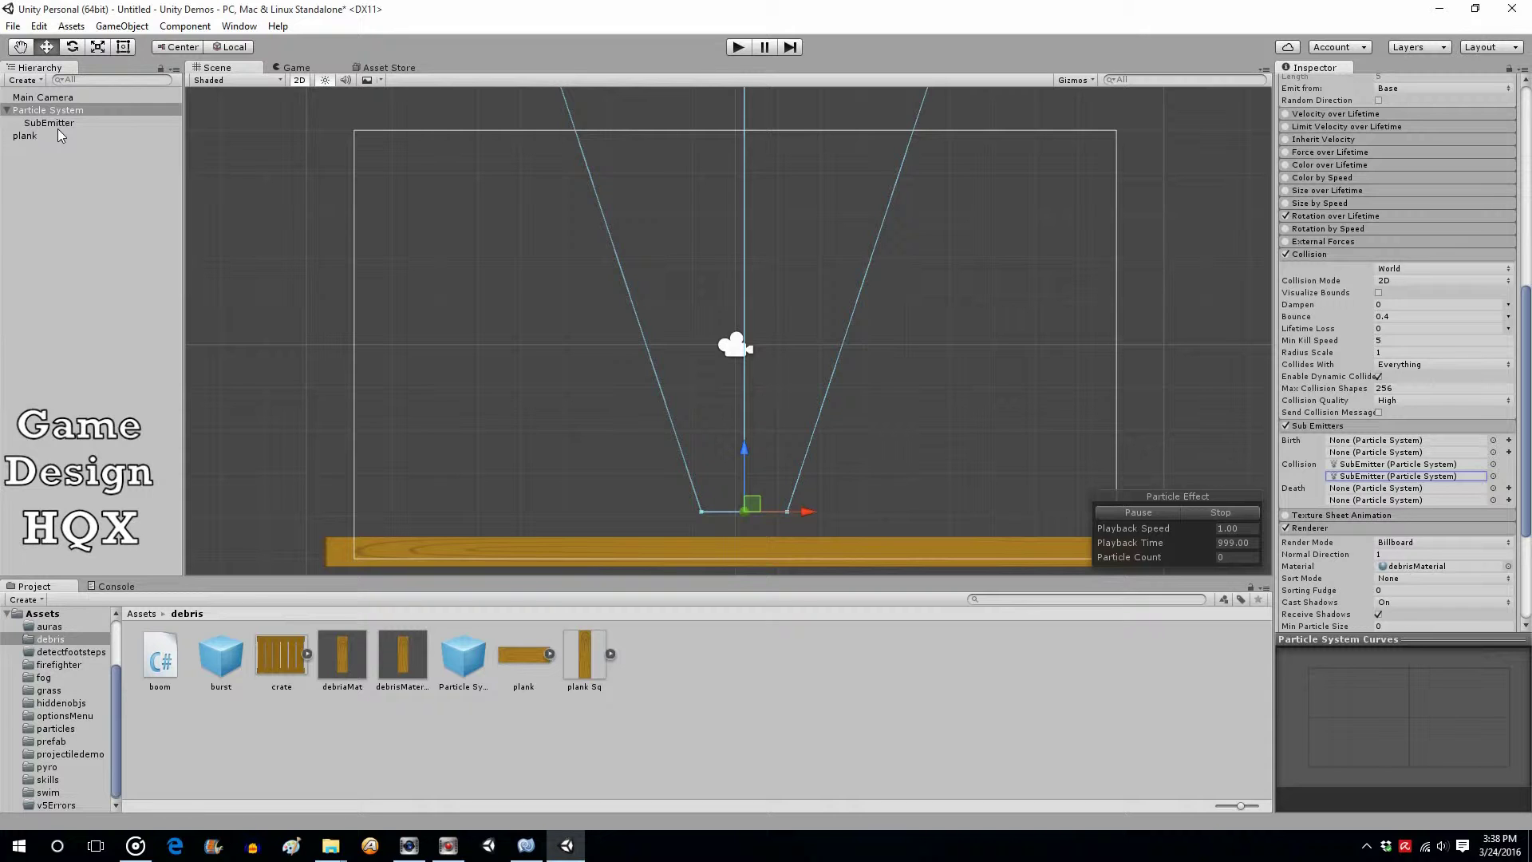
Select SubEmitter and expand its Emission and Shape modules in the Inspector
left_click(54, 122)
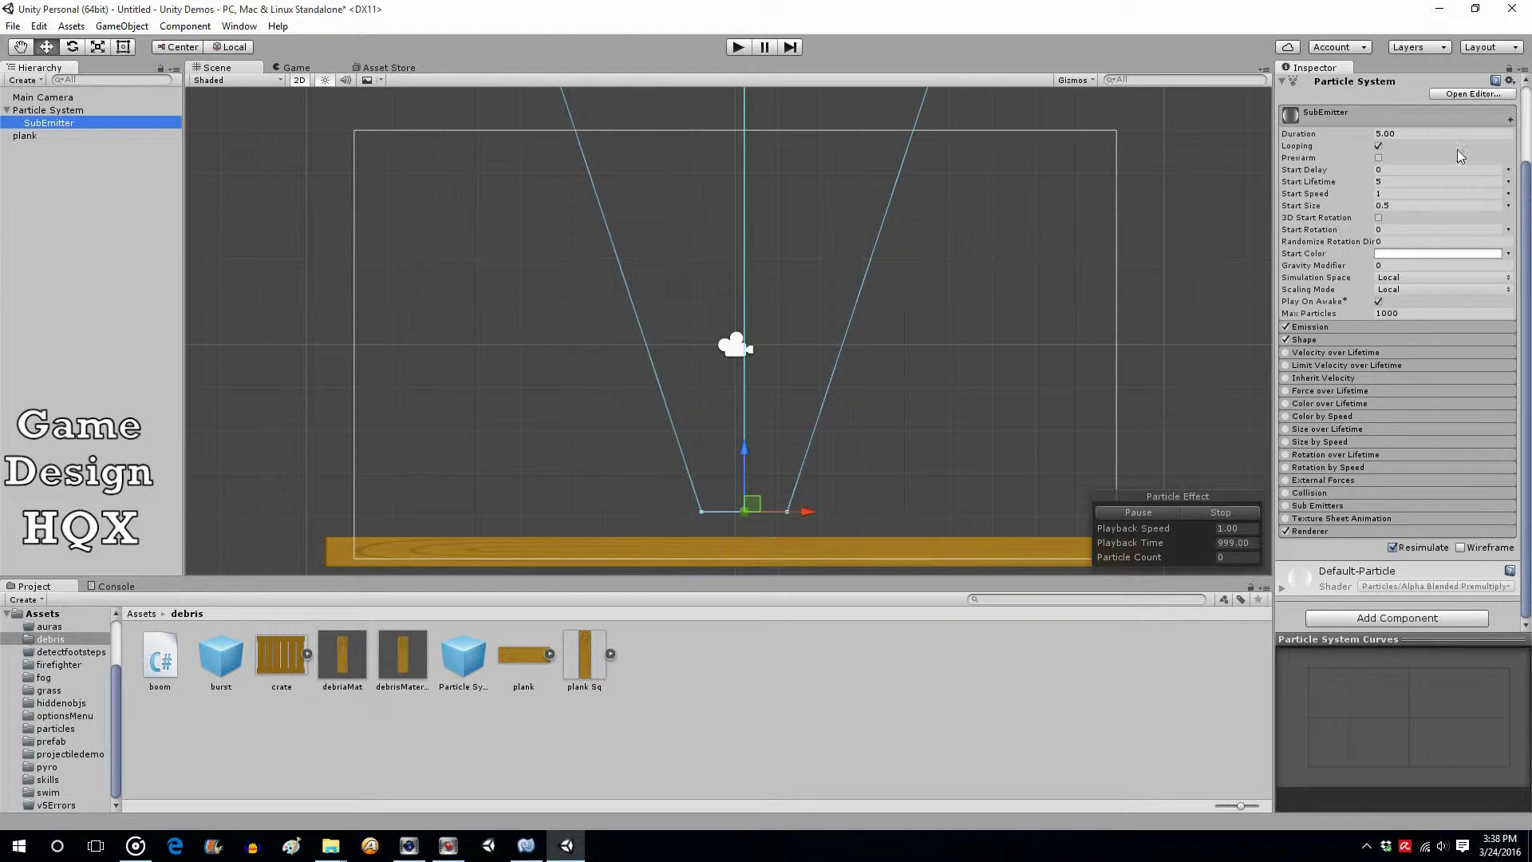
left_click(1528, 190)
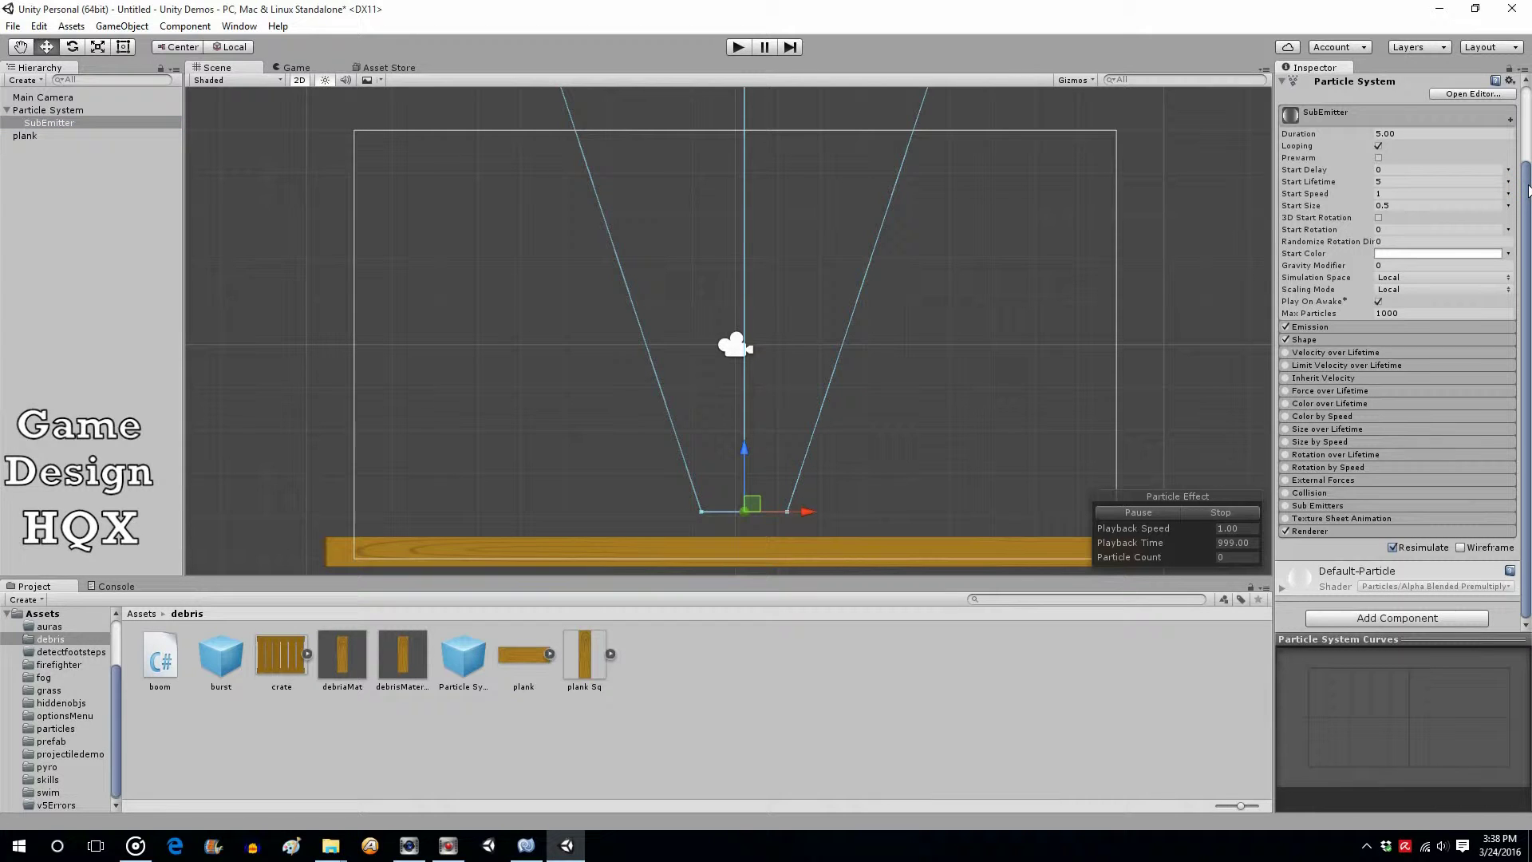
left_click_drag(1527, 190, 1527, 148)
scroll(1310, 333, "down", 2)
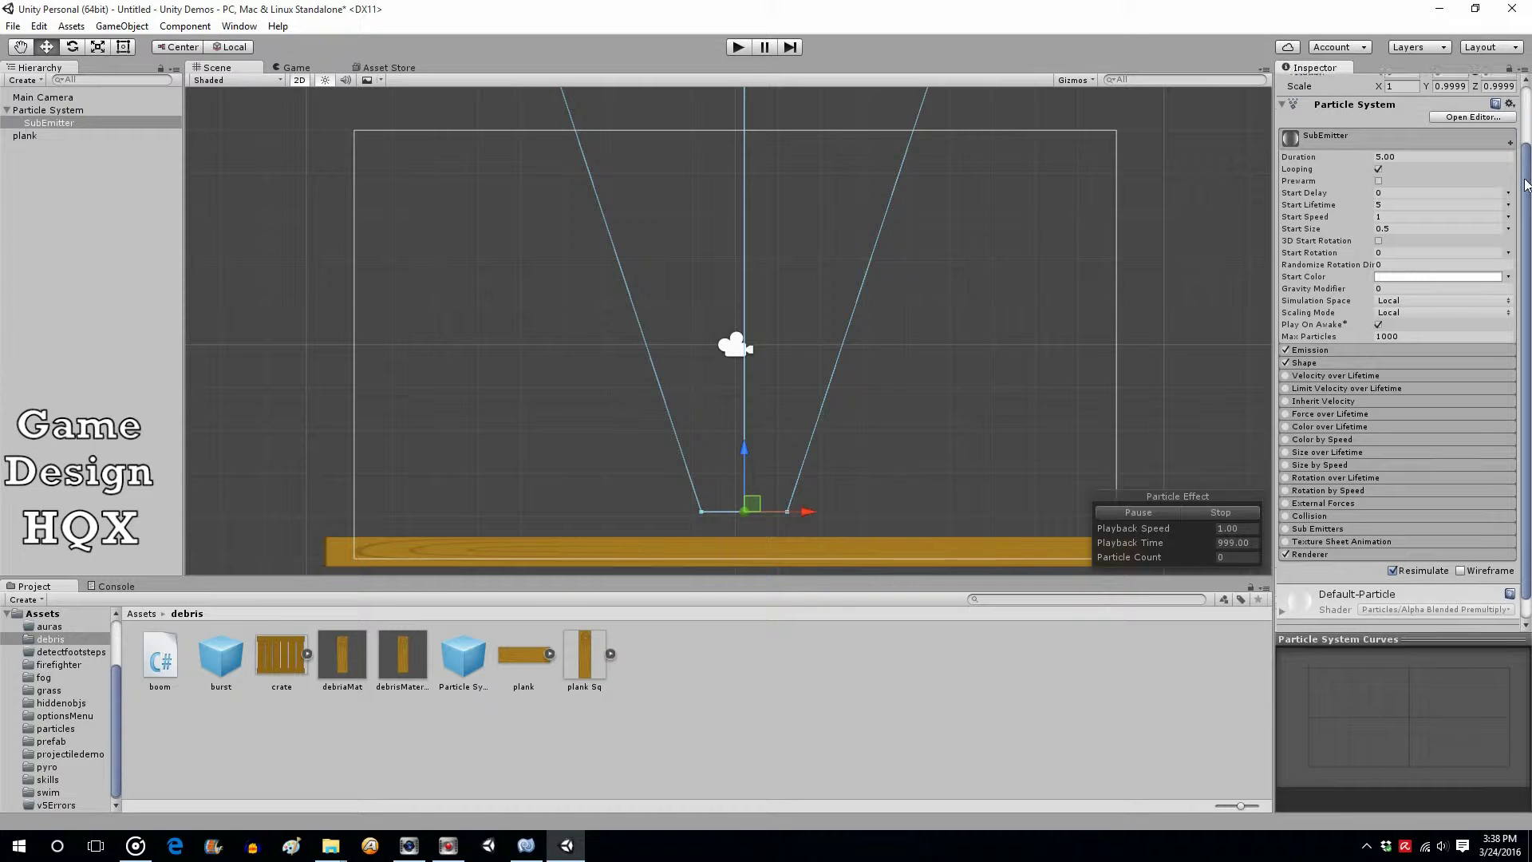
left_click(1310, 334)
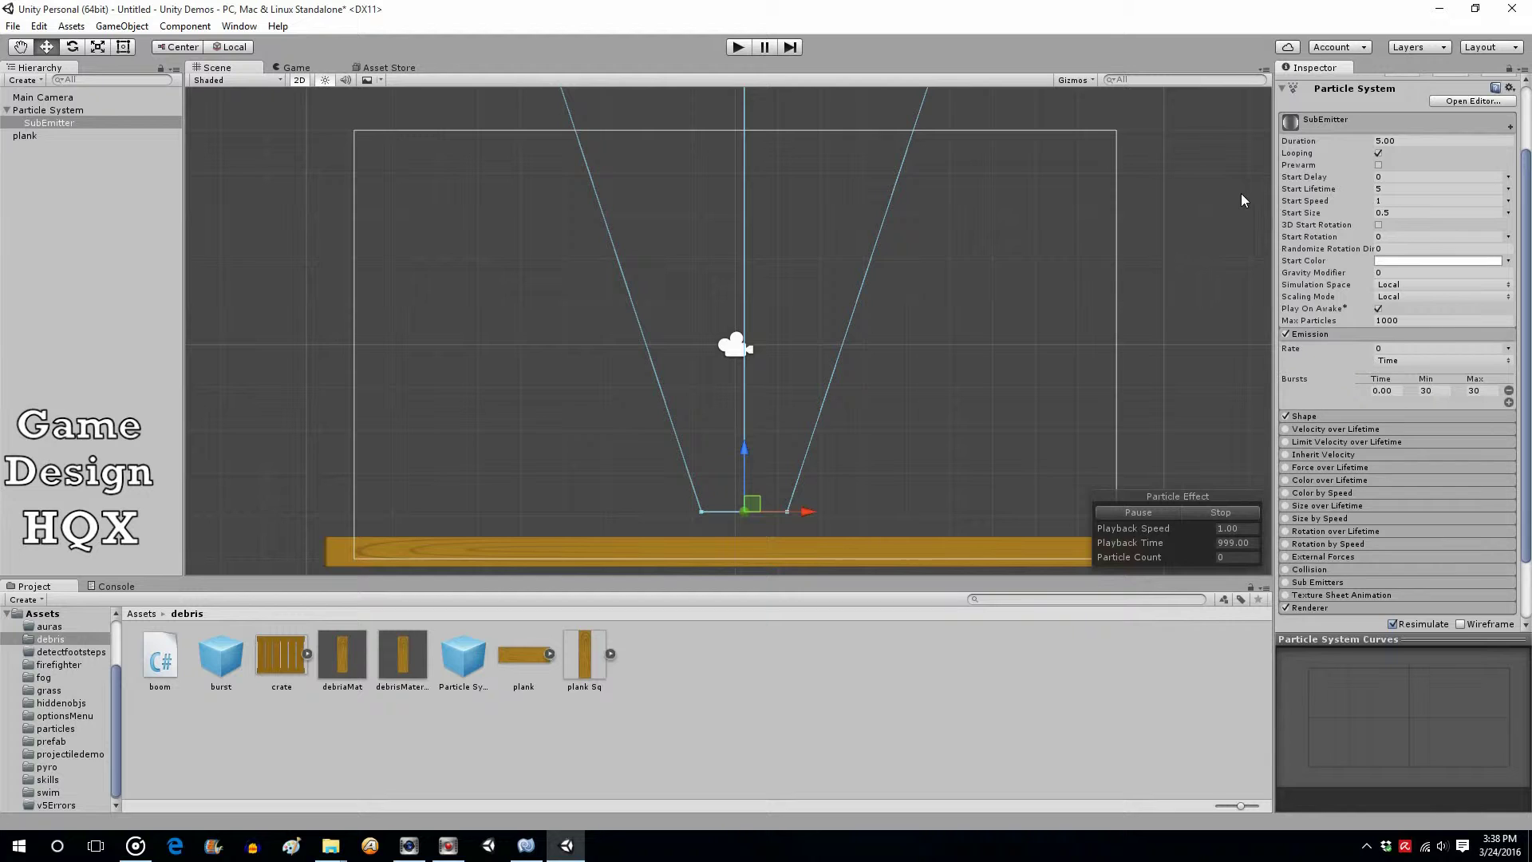
left_click(1343, 416)
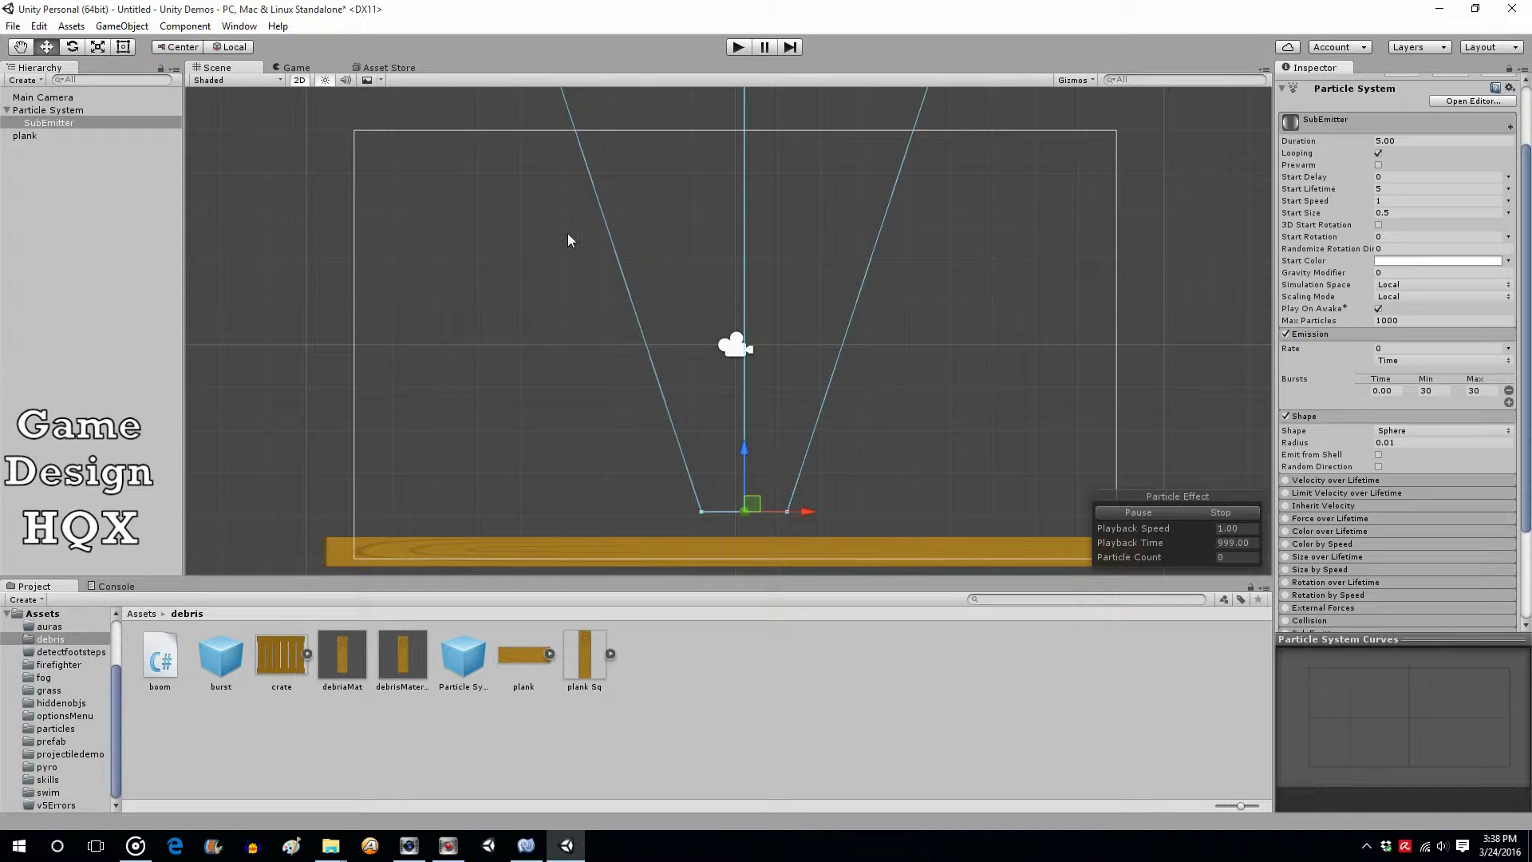
left_click(739, 47)
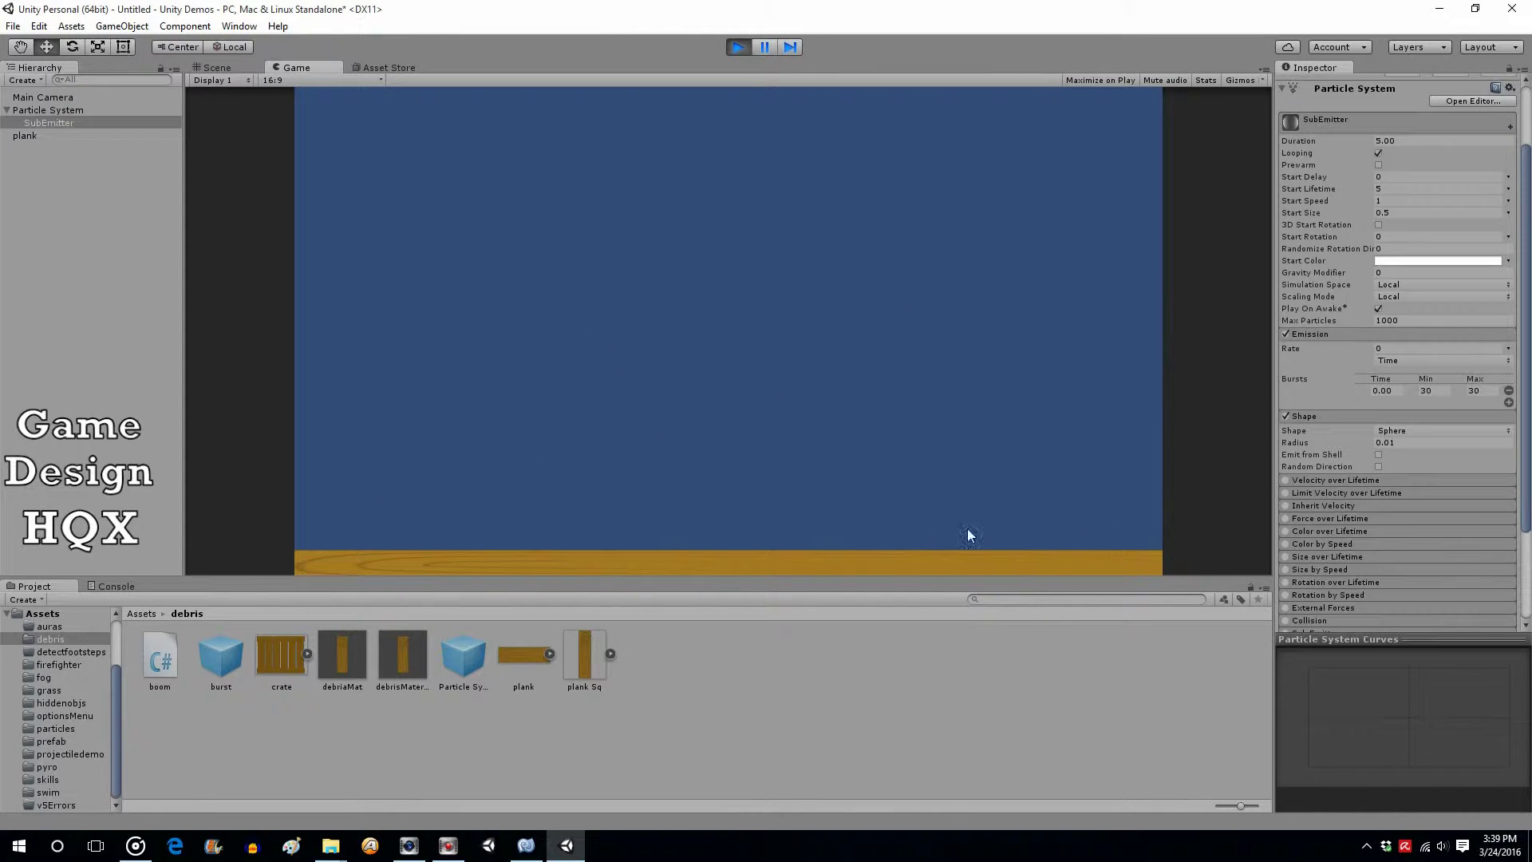
left_click(740, 46)
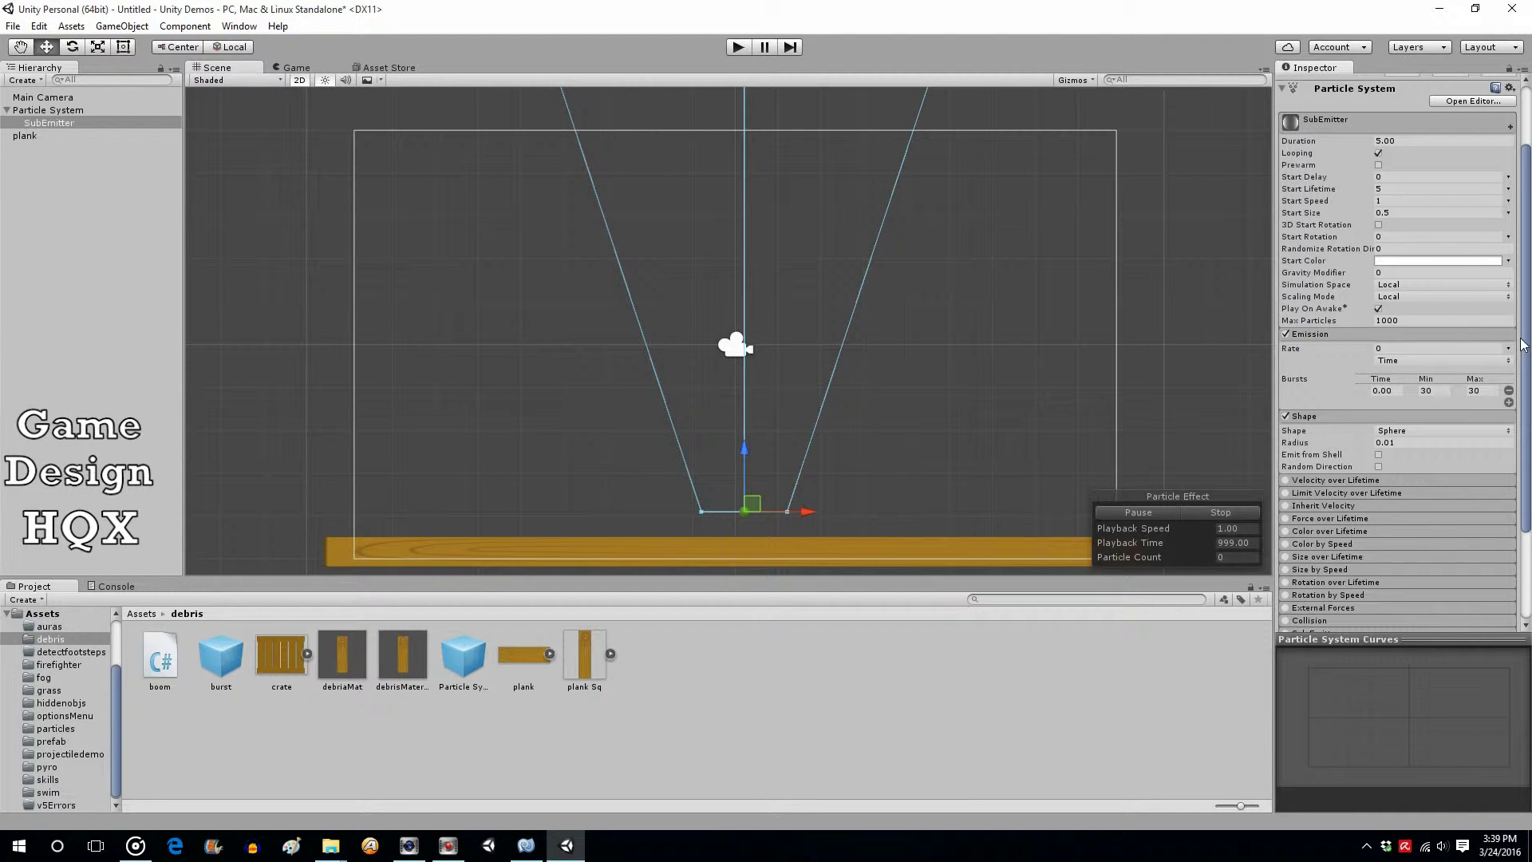
Change the SubEmitter's shape to Cone with radius 0.5
left_click(1452, 431)
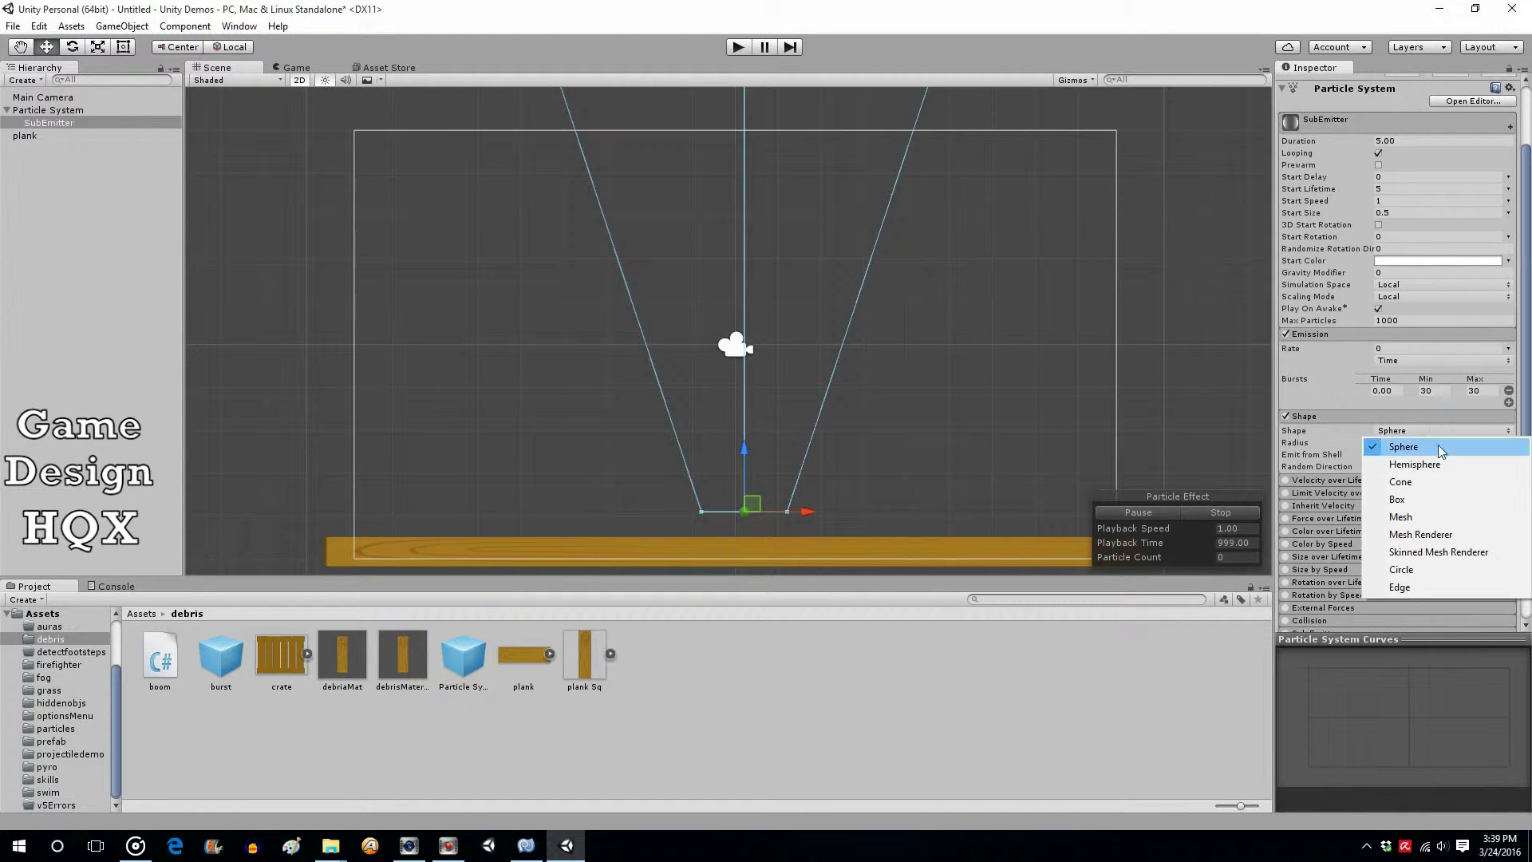
left_click(1420, 482)
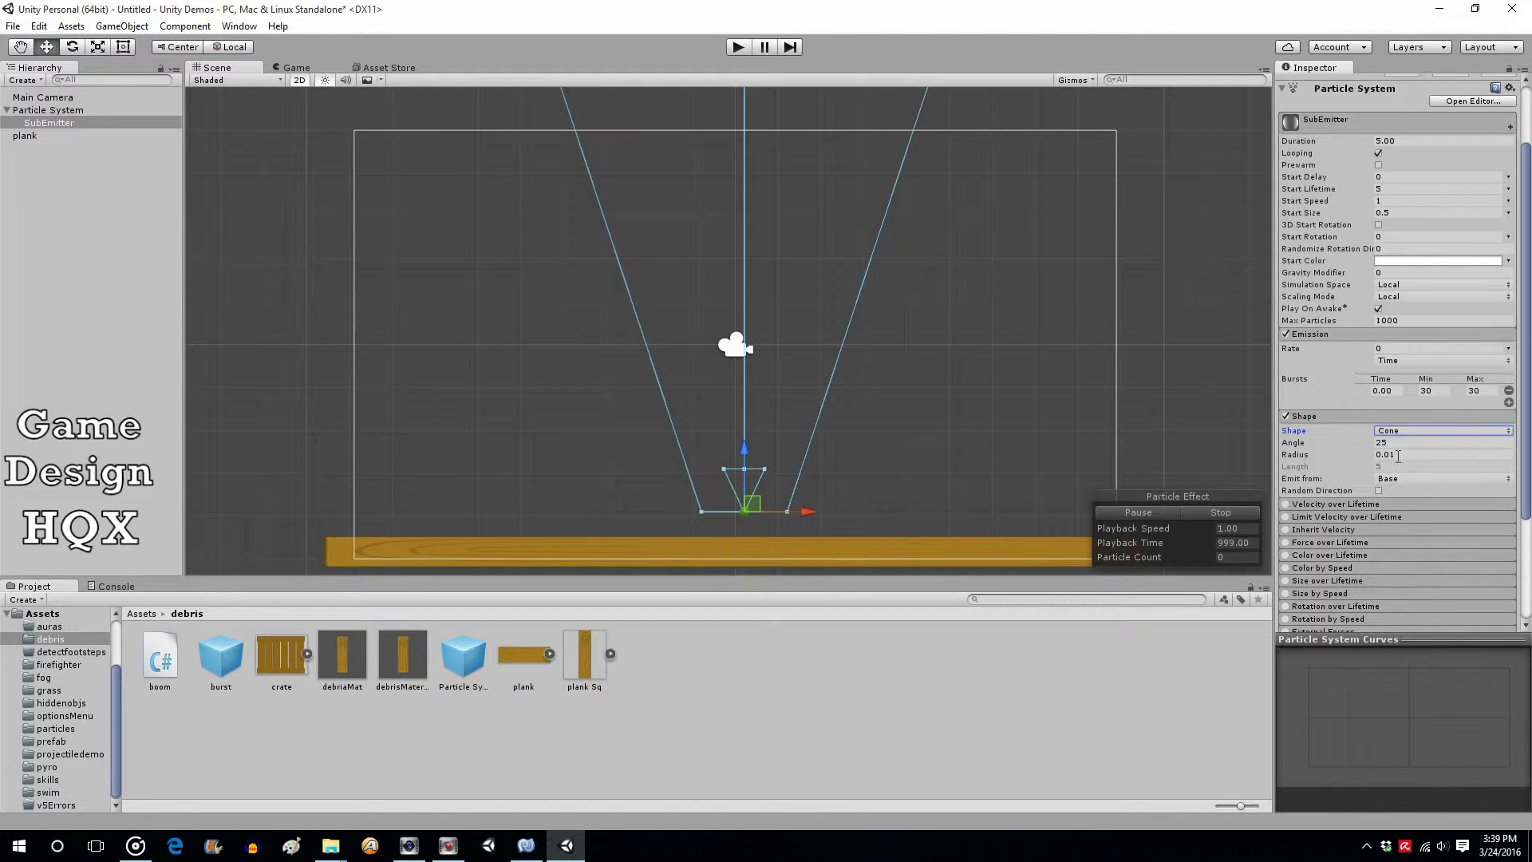
left_click(1388, 457)
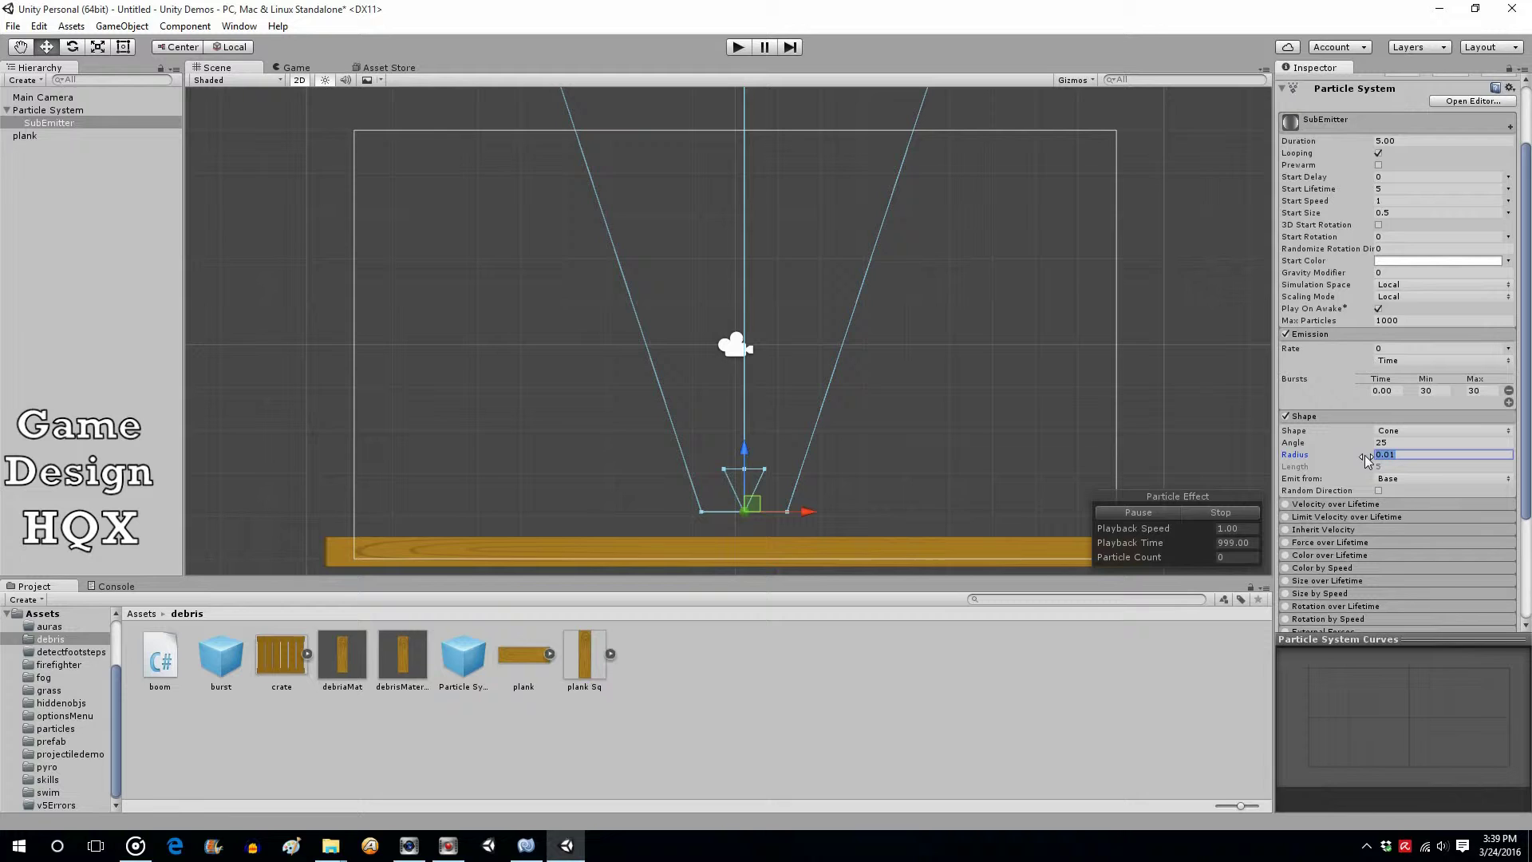
type("1")
key("BackSpace")
type(".5")
Set Duration 0.5, Start Lifetime 1 and Start Speed 3
scroll(1485, 224, "up", 3)
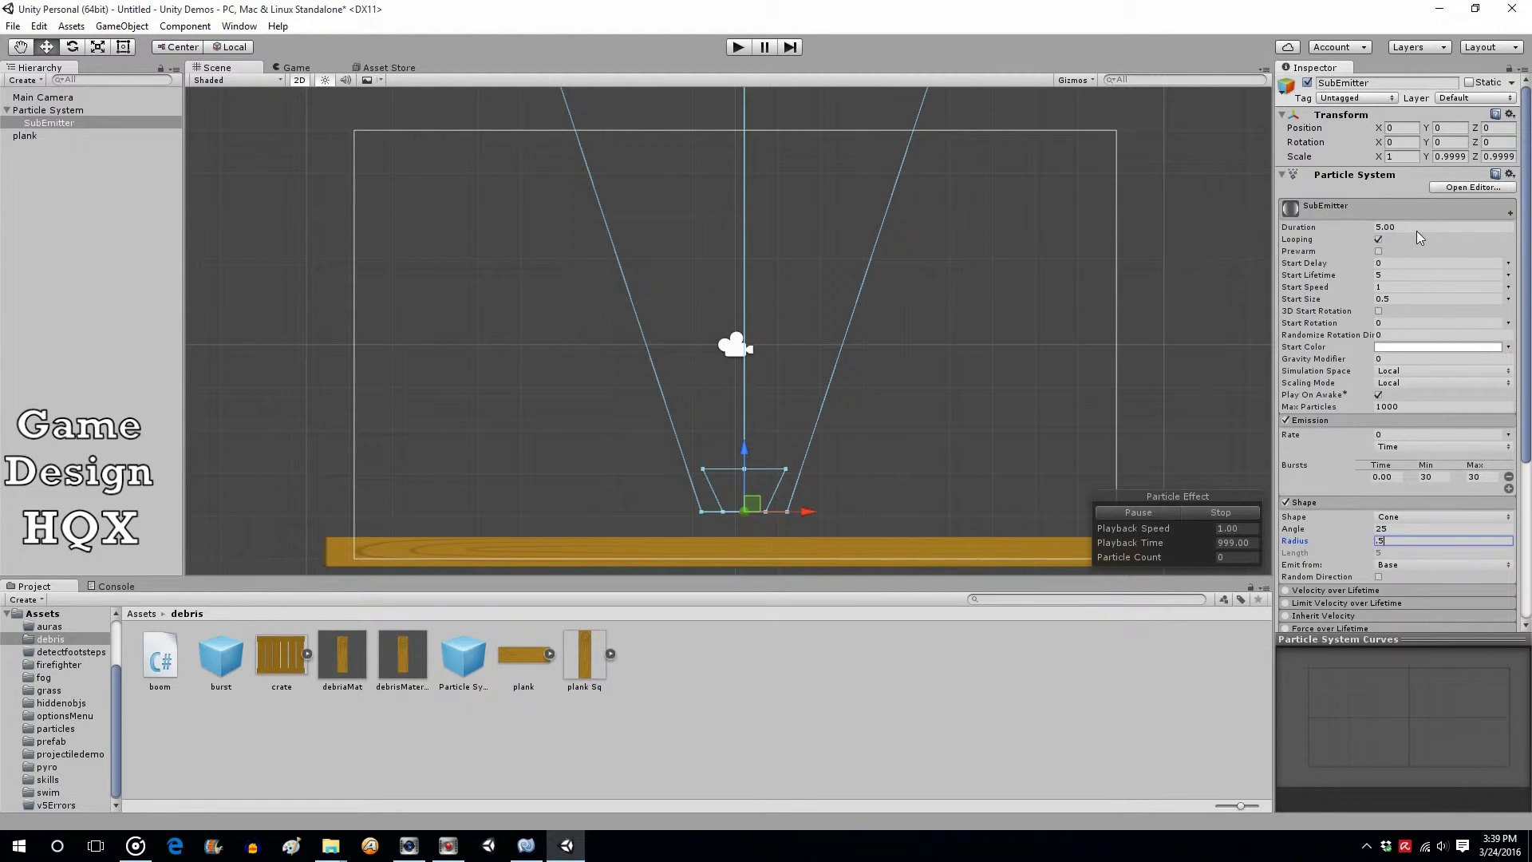
left_click(1416, 228)
type(".5")
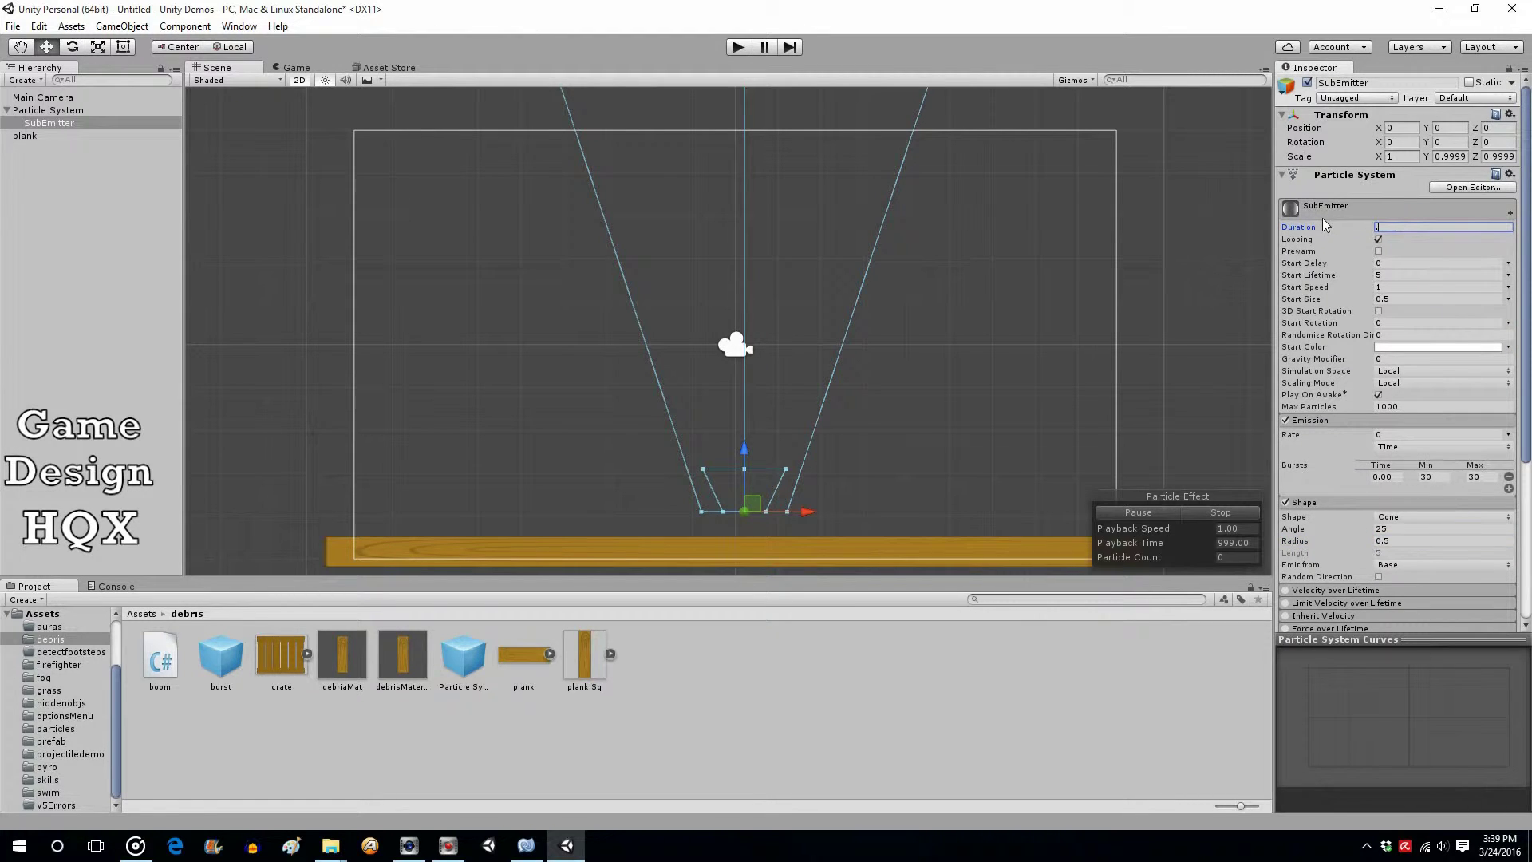
left_click(1391, 276)
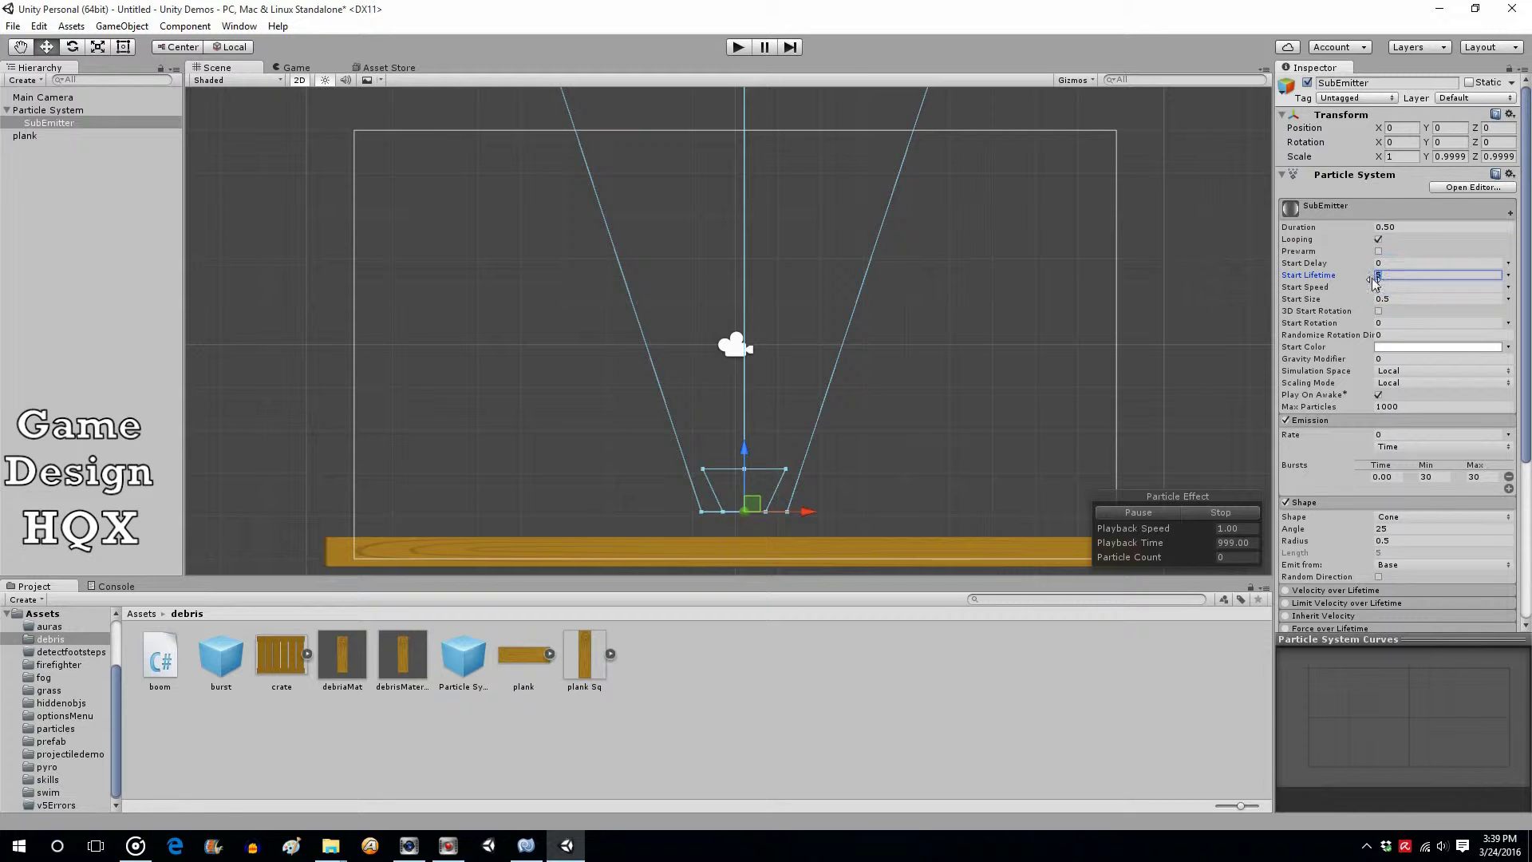
type("1")
left_click(1392, 287)
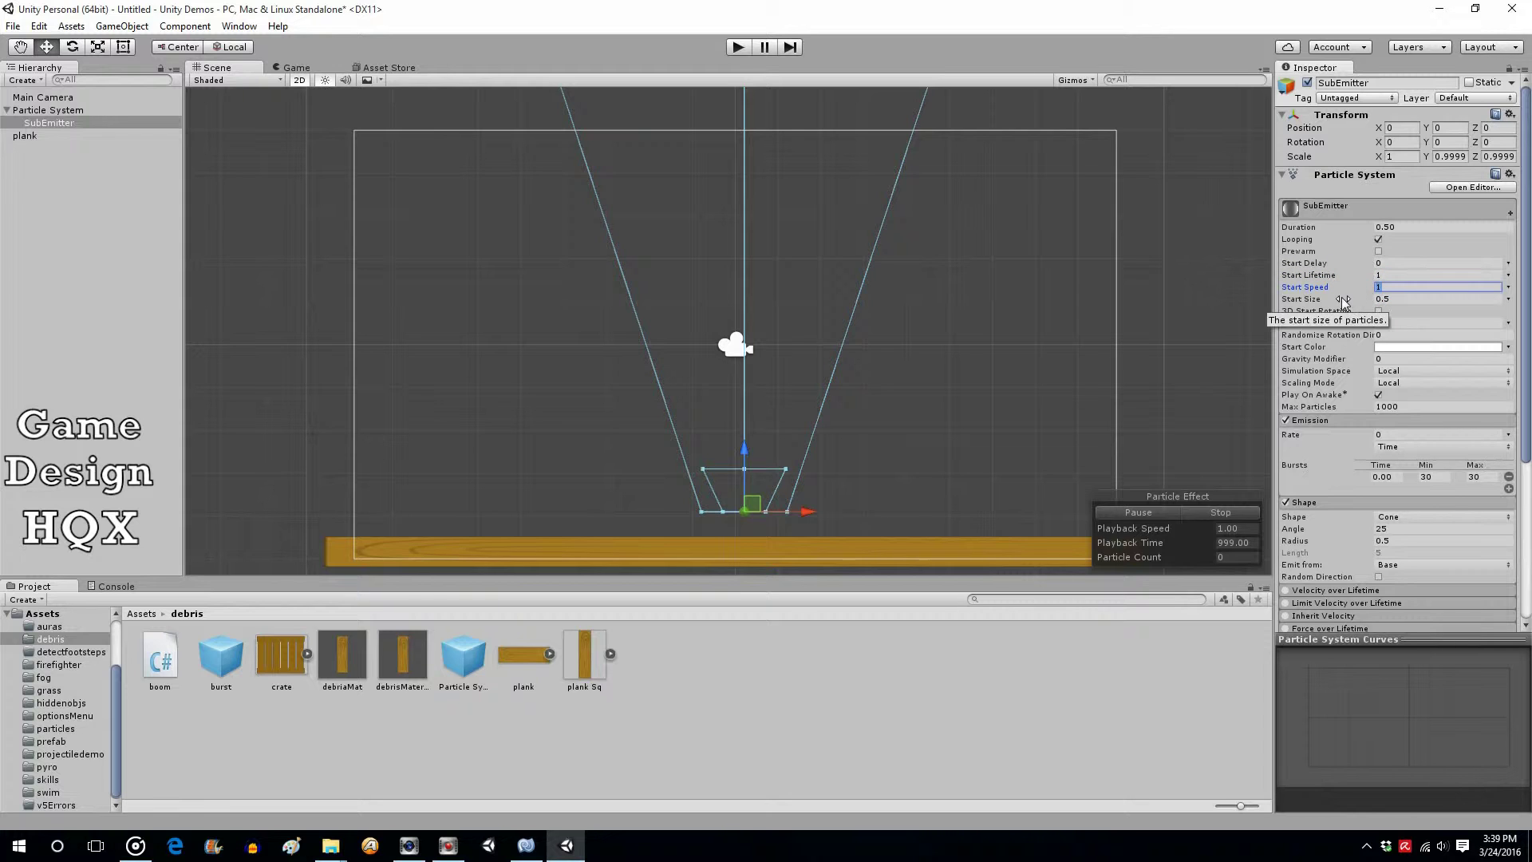
type("3")
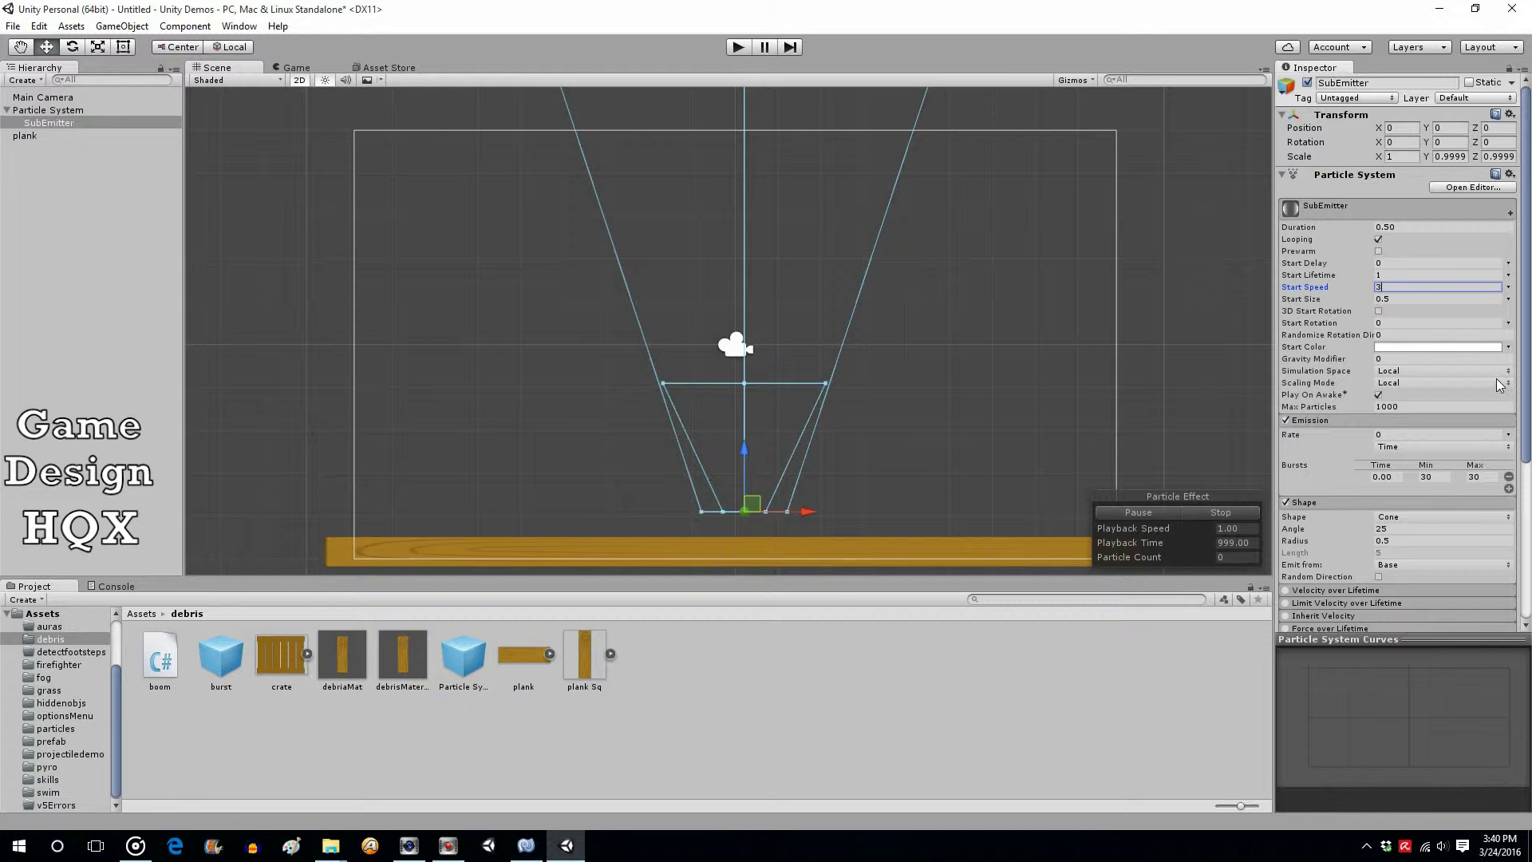
left_click_drag(1526, 373, 1526, 447)
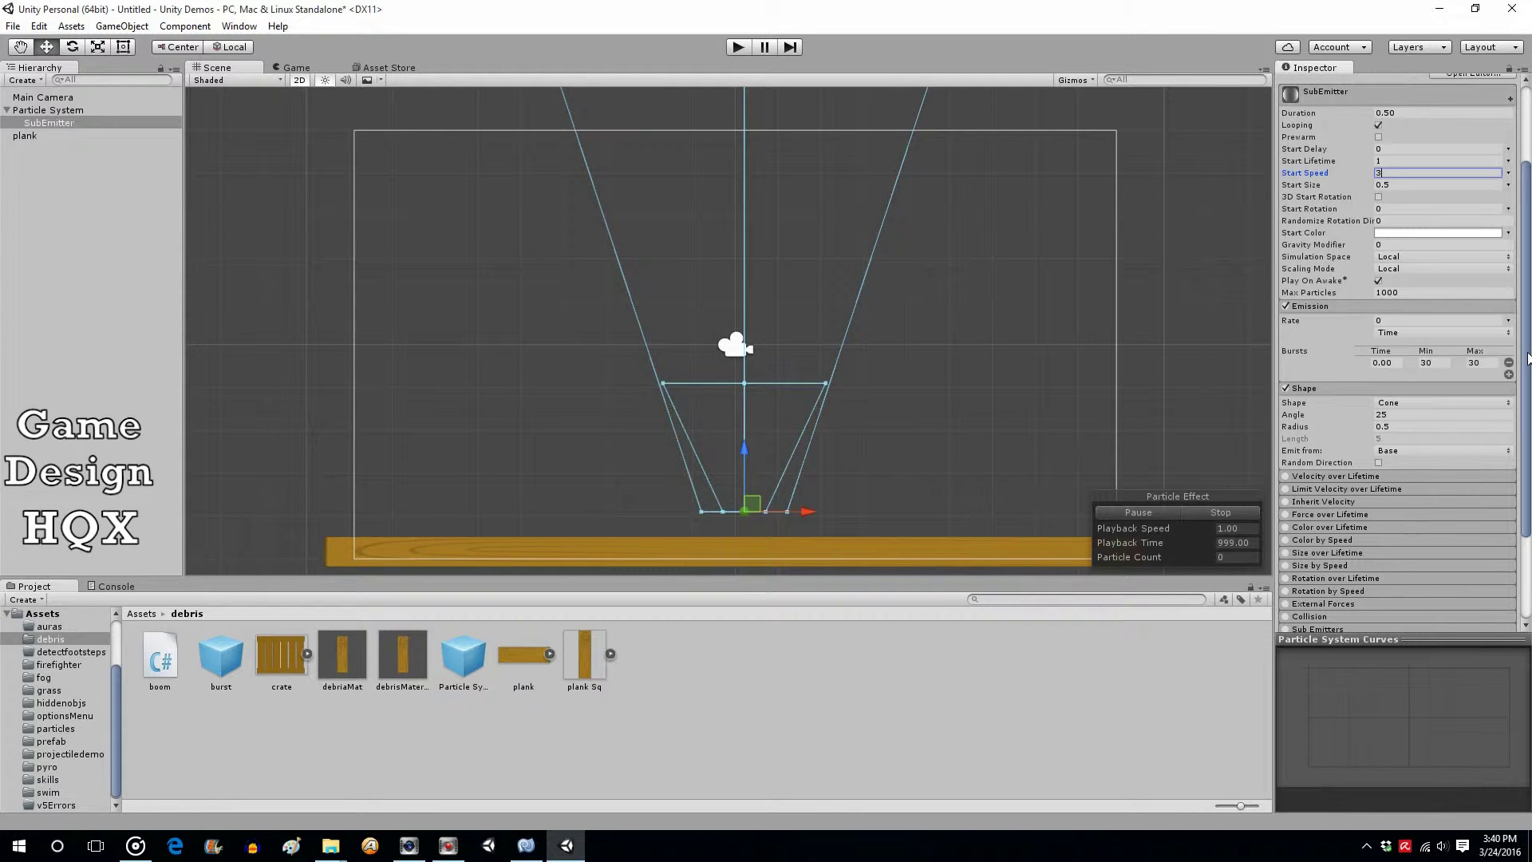
Assign debrisMaterial to the Material field of the SubEmitter's Renderer module
scroll(1514, 355, "down", 3)
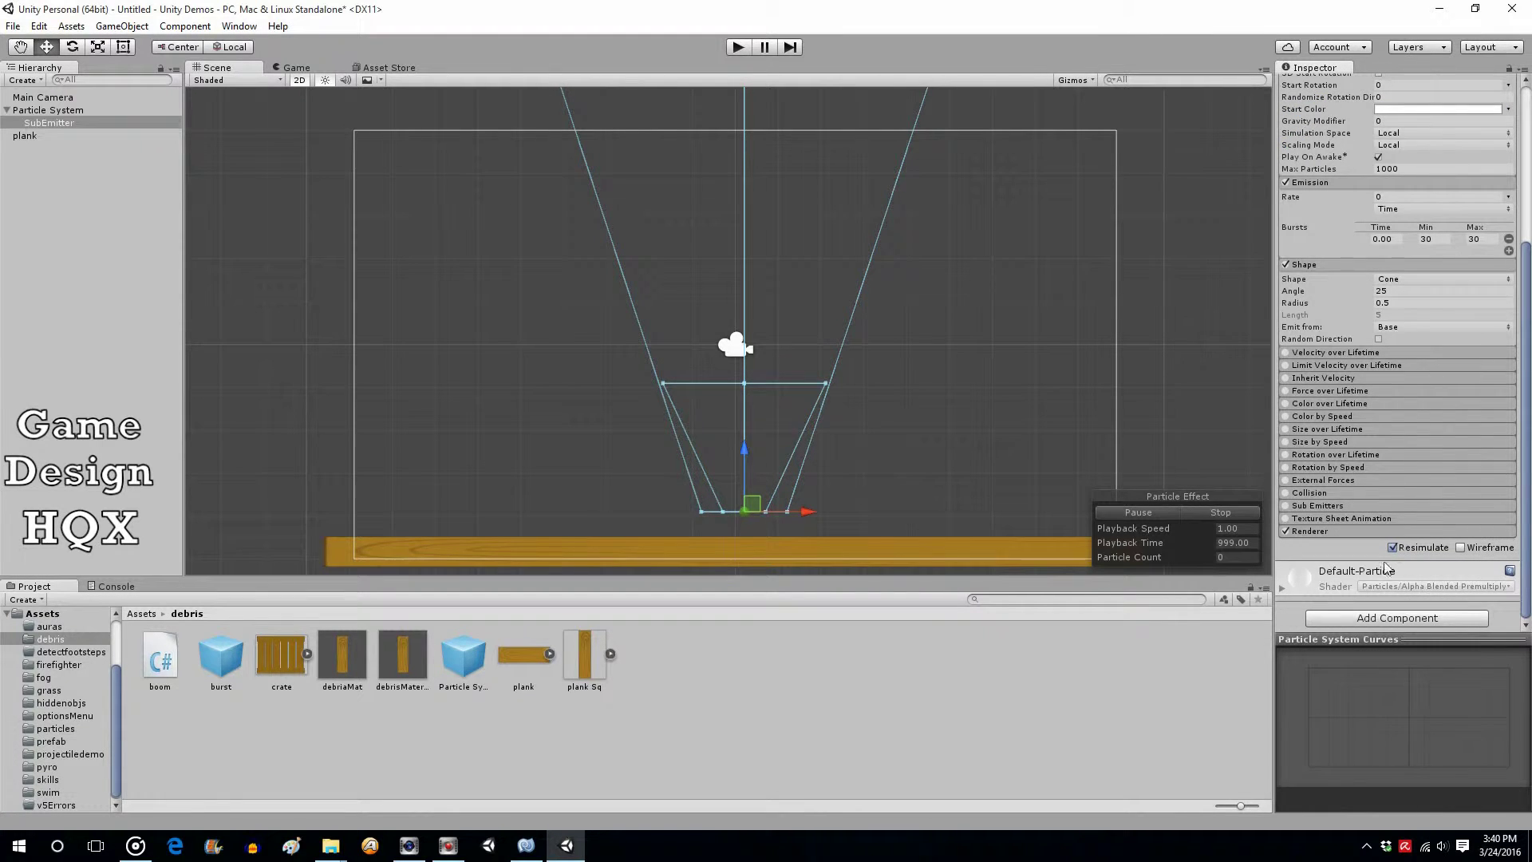
left_click(1376, 531)
scroll(1387, 491, "down", 2)
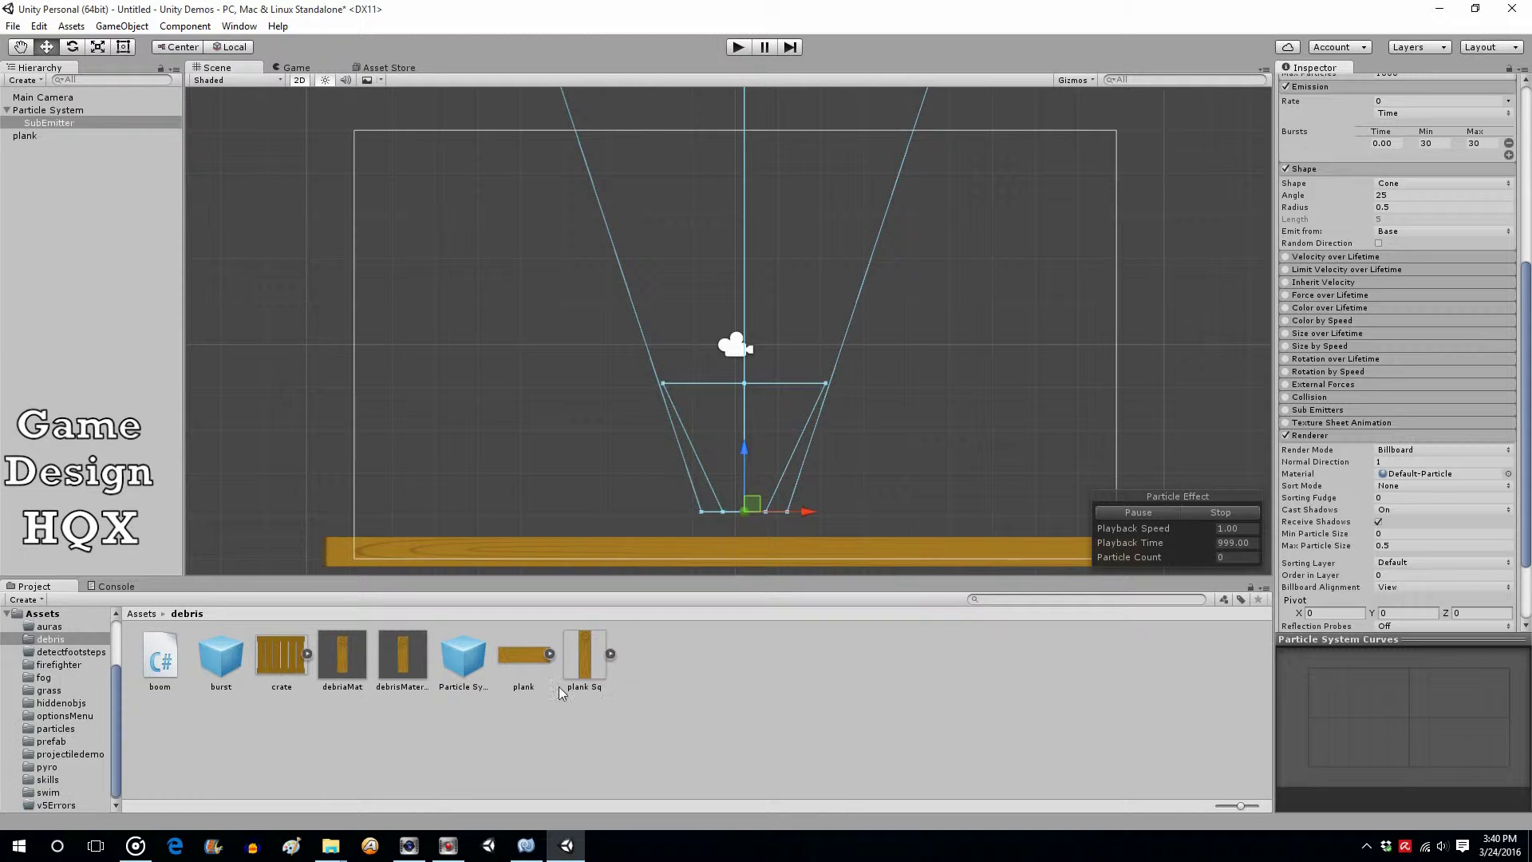
left_click(403, 663)
left_click_drag(506, 653, 1404, 474)
Enable Rotation over Lifetime with an angular velocity of 360
left_click(1286, 358)
left_click(1397, 383)
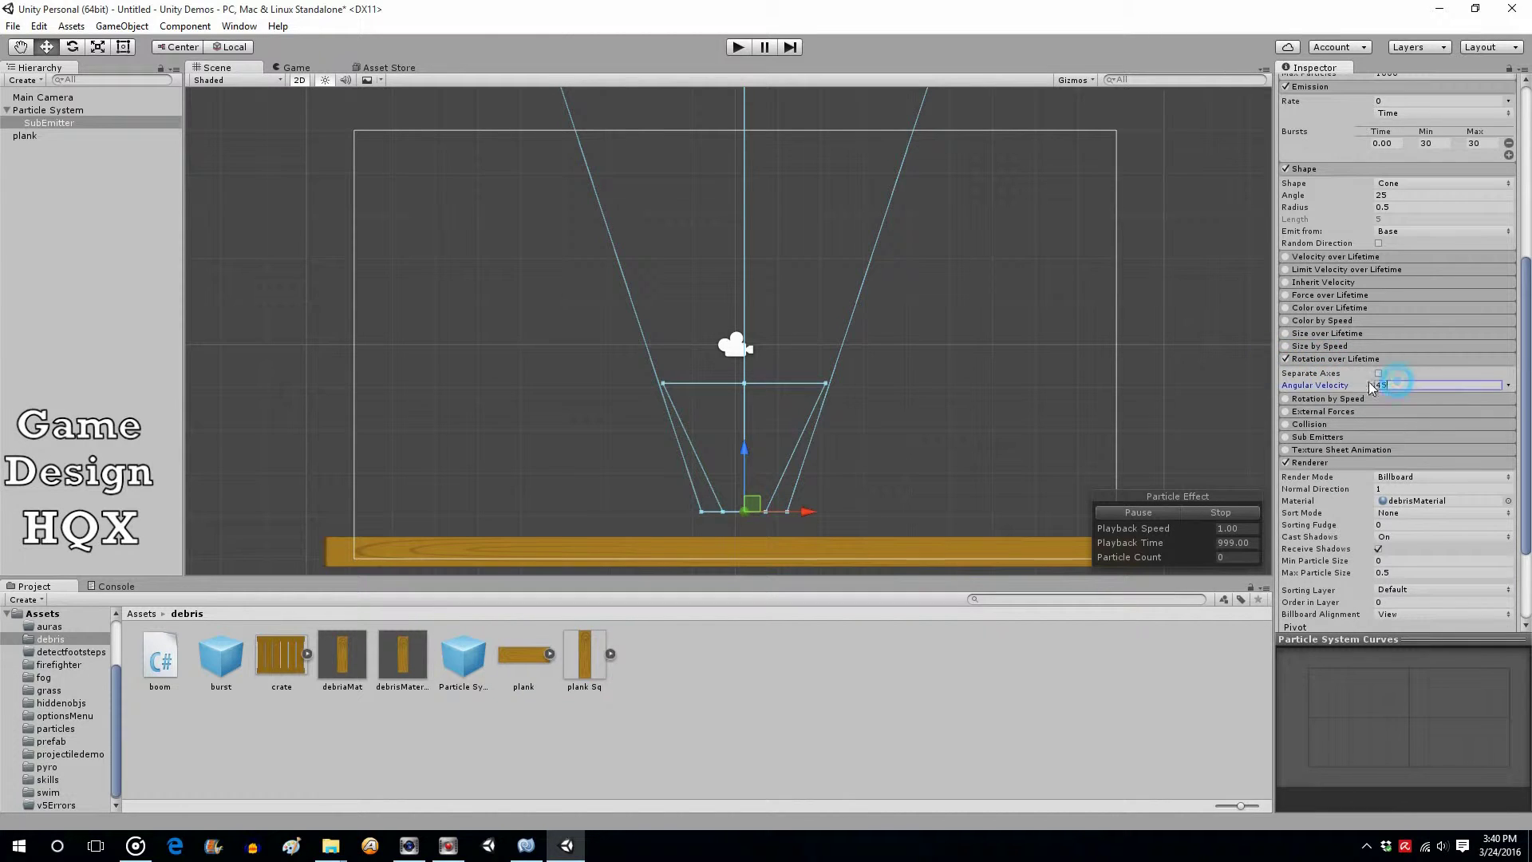
type("360")
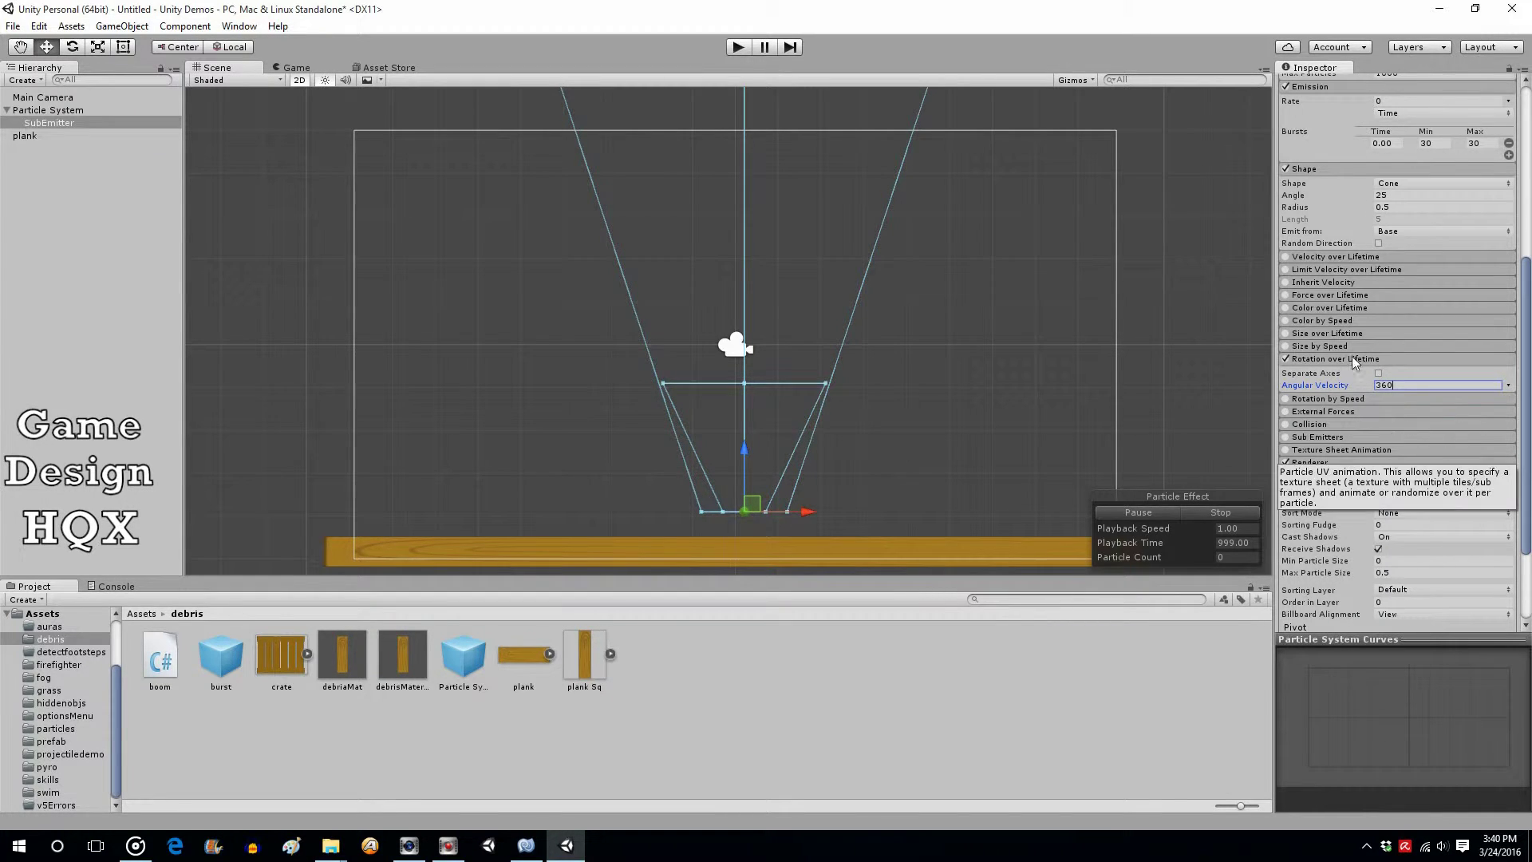
Enable Size over Lifetime and lower the size curve's end key so particles shrink
left_click(1289, 334)
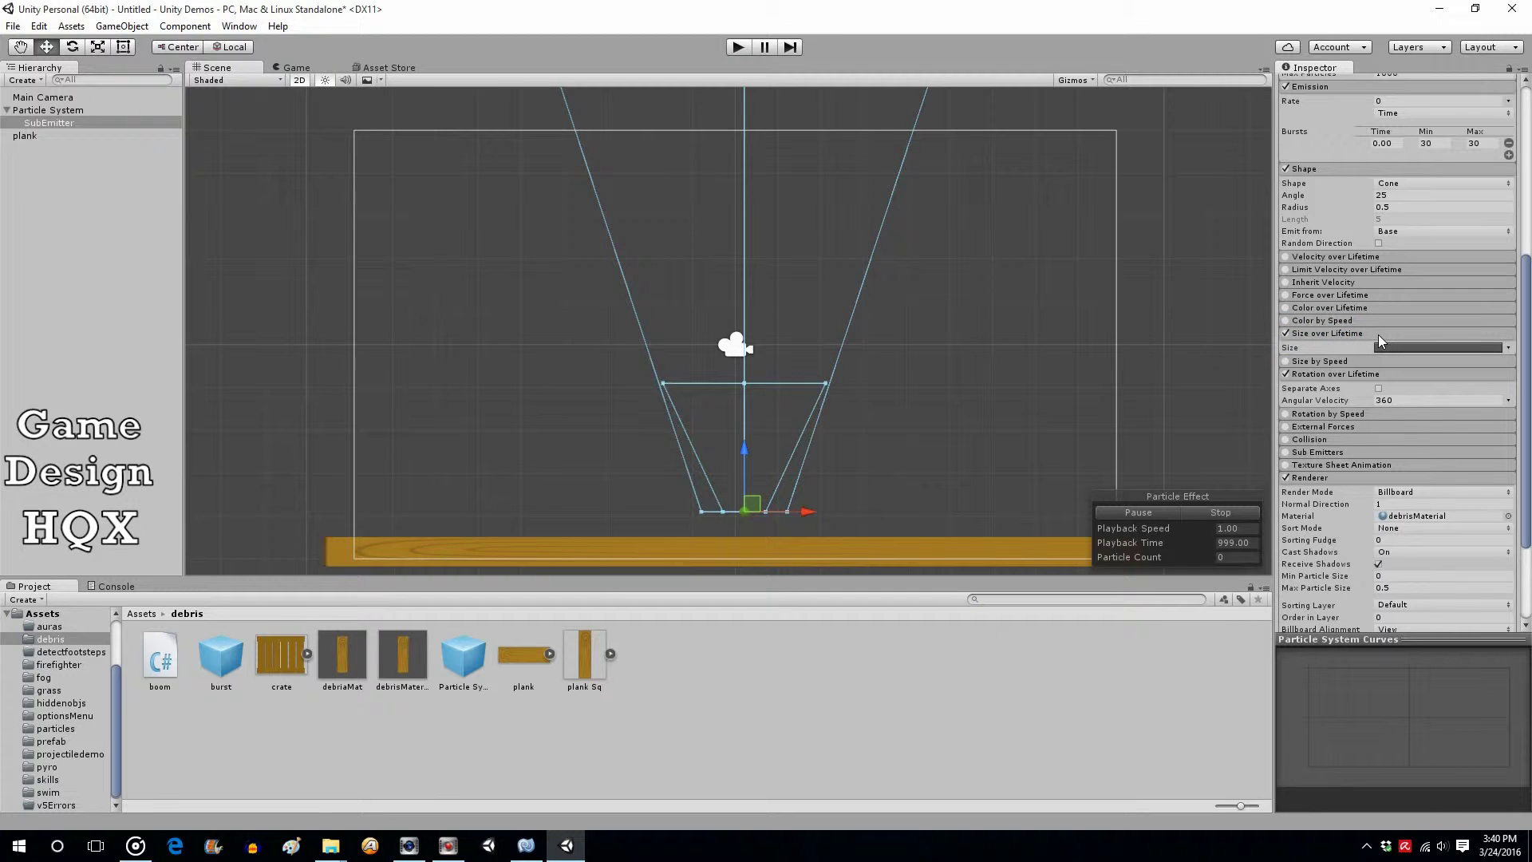
left_click(1416, 346)
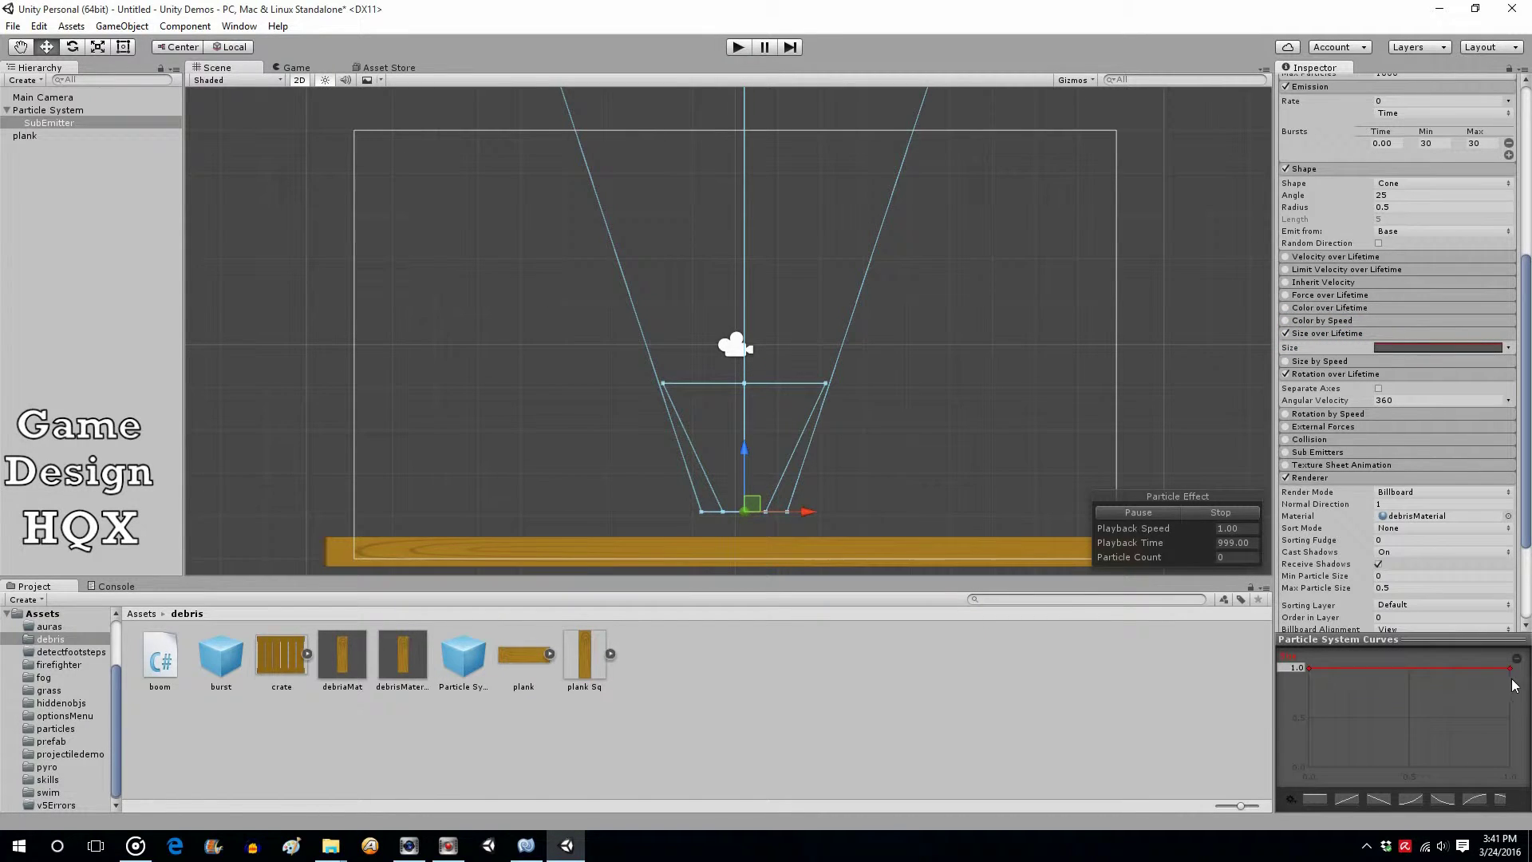
left_click_drag(1512, 671, 1510, 752)
Play-test the debris, then adjust the splinters' Start Size
left_click(738, 48)
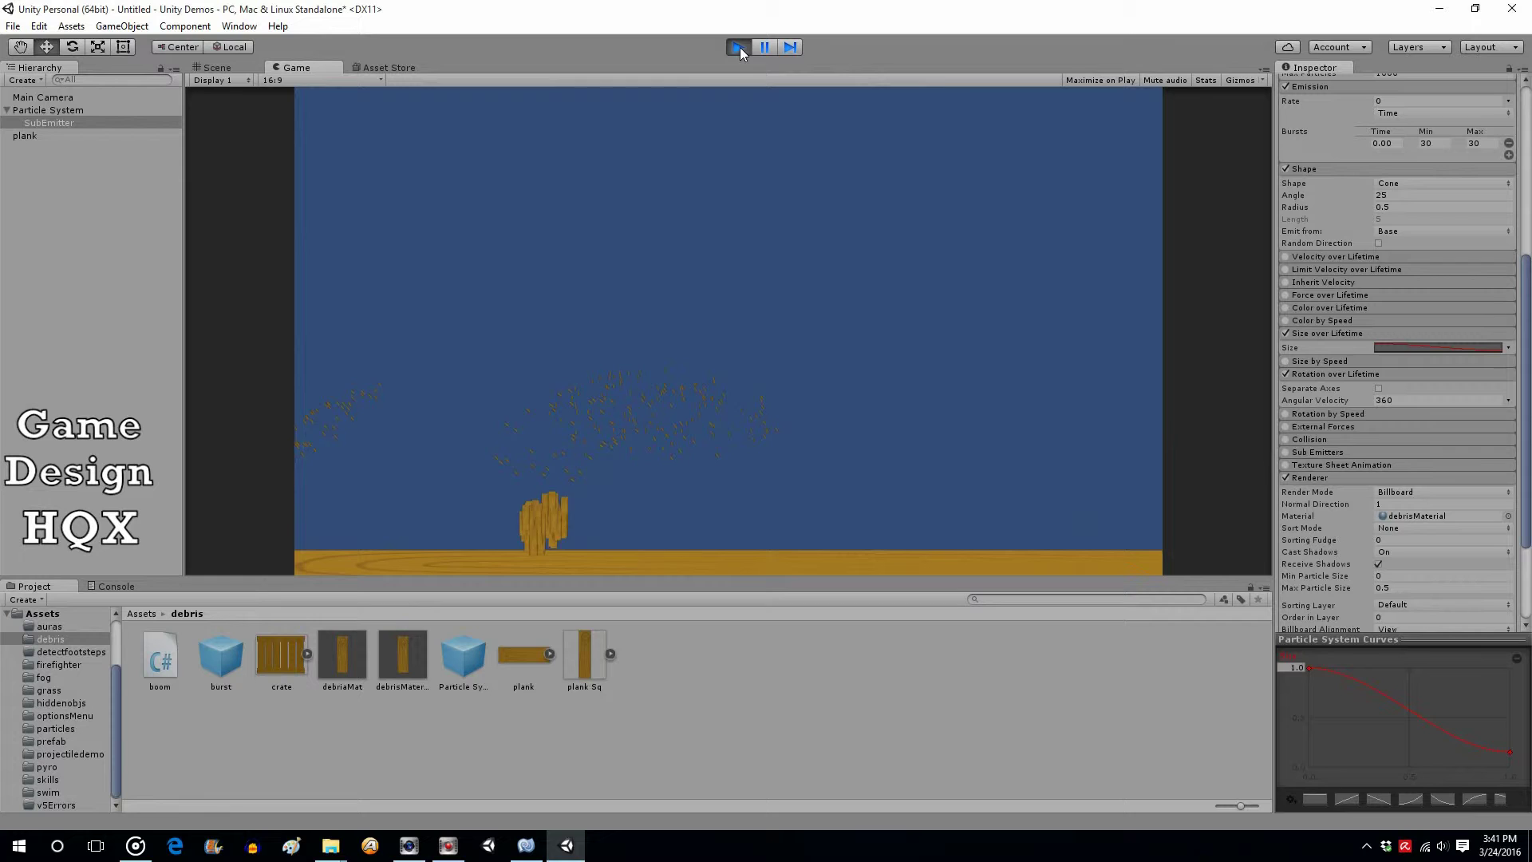
left_click(740, 46)
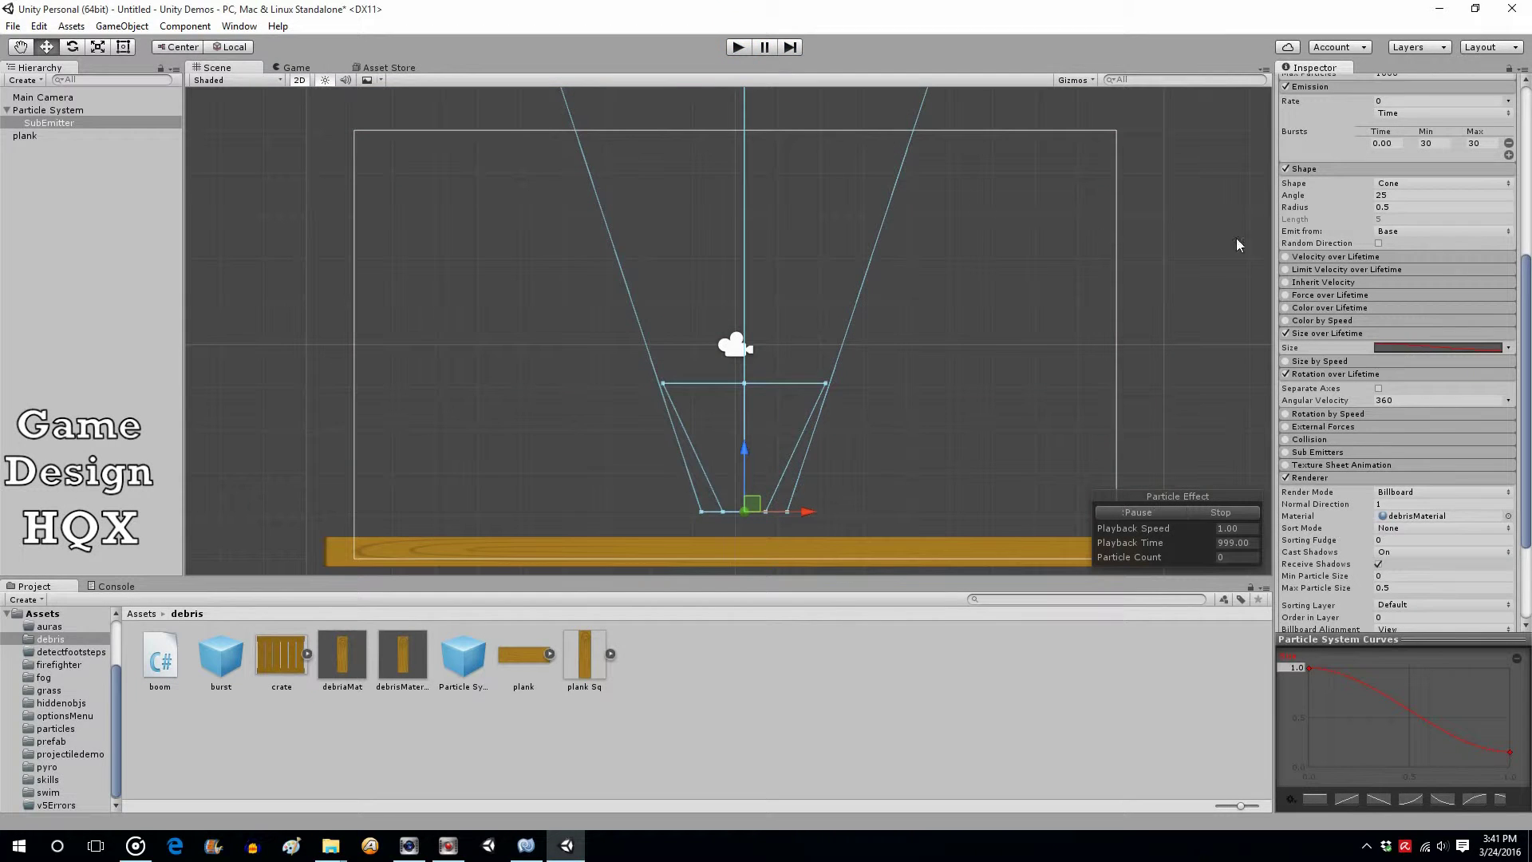
scroll(1497, 184, "up", 8)
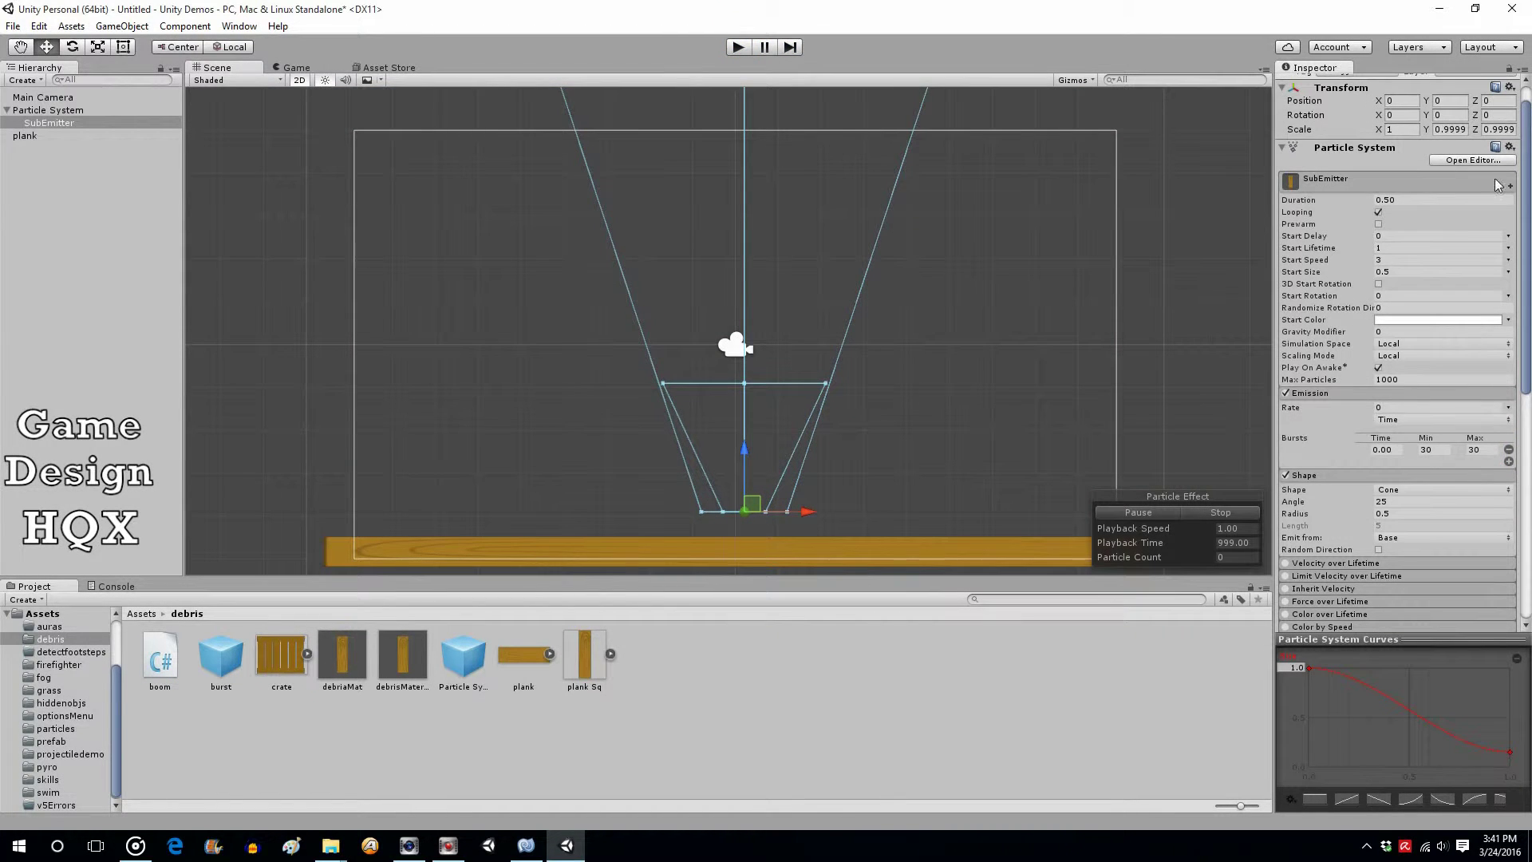
left_click(1412, 271)
type("4")
Play-test again and set the splinters' Start Size to 0.3
left_click(738, 48)
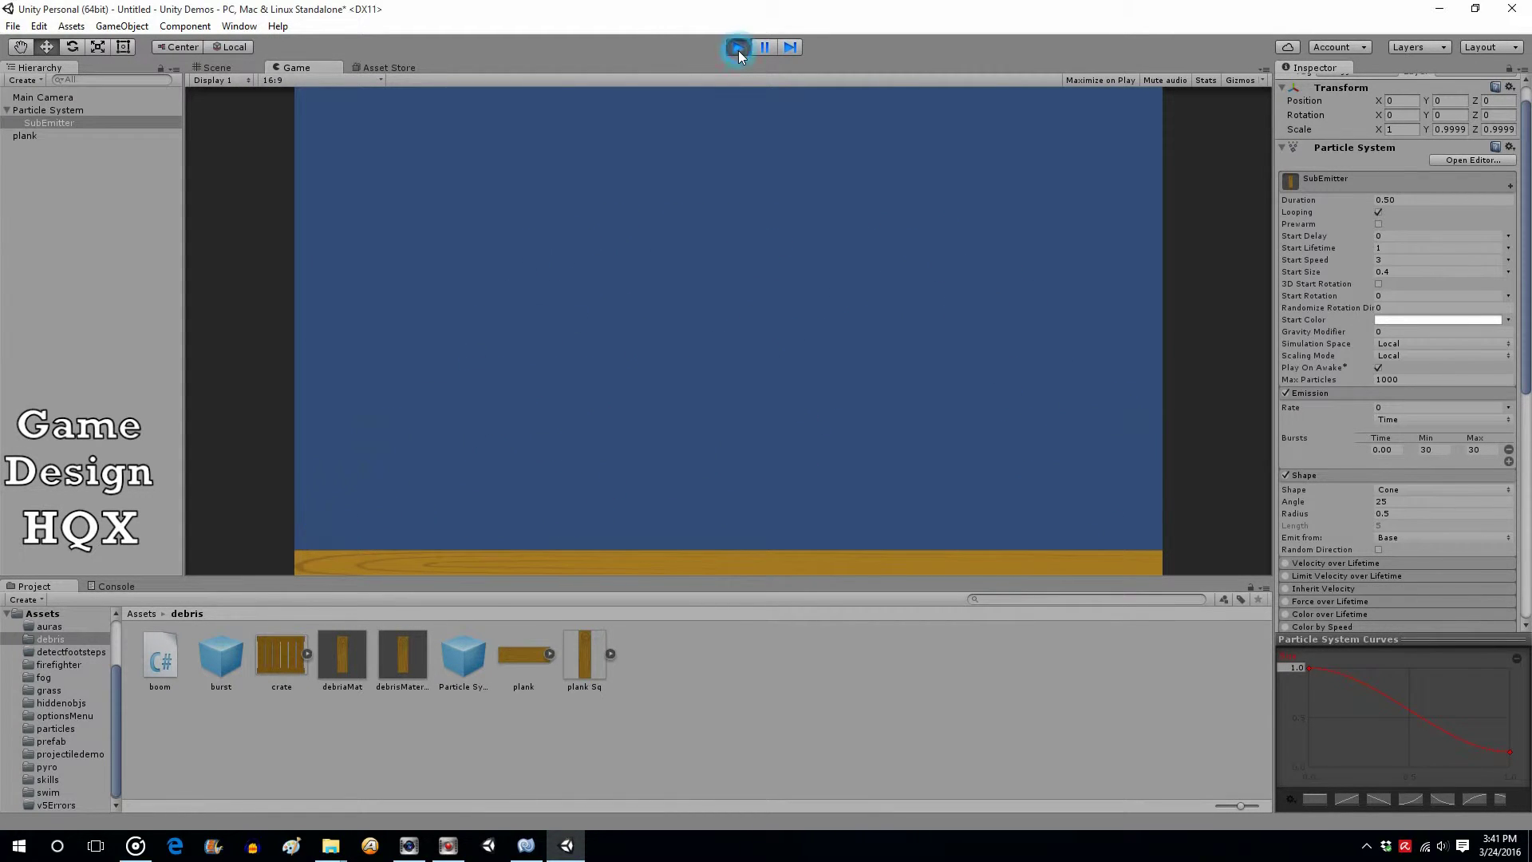
left_click(739, 48)
left_click(1381, 270)
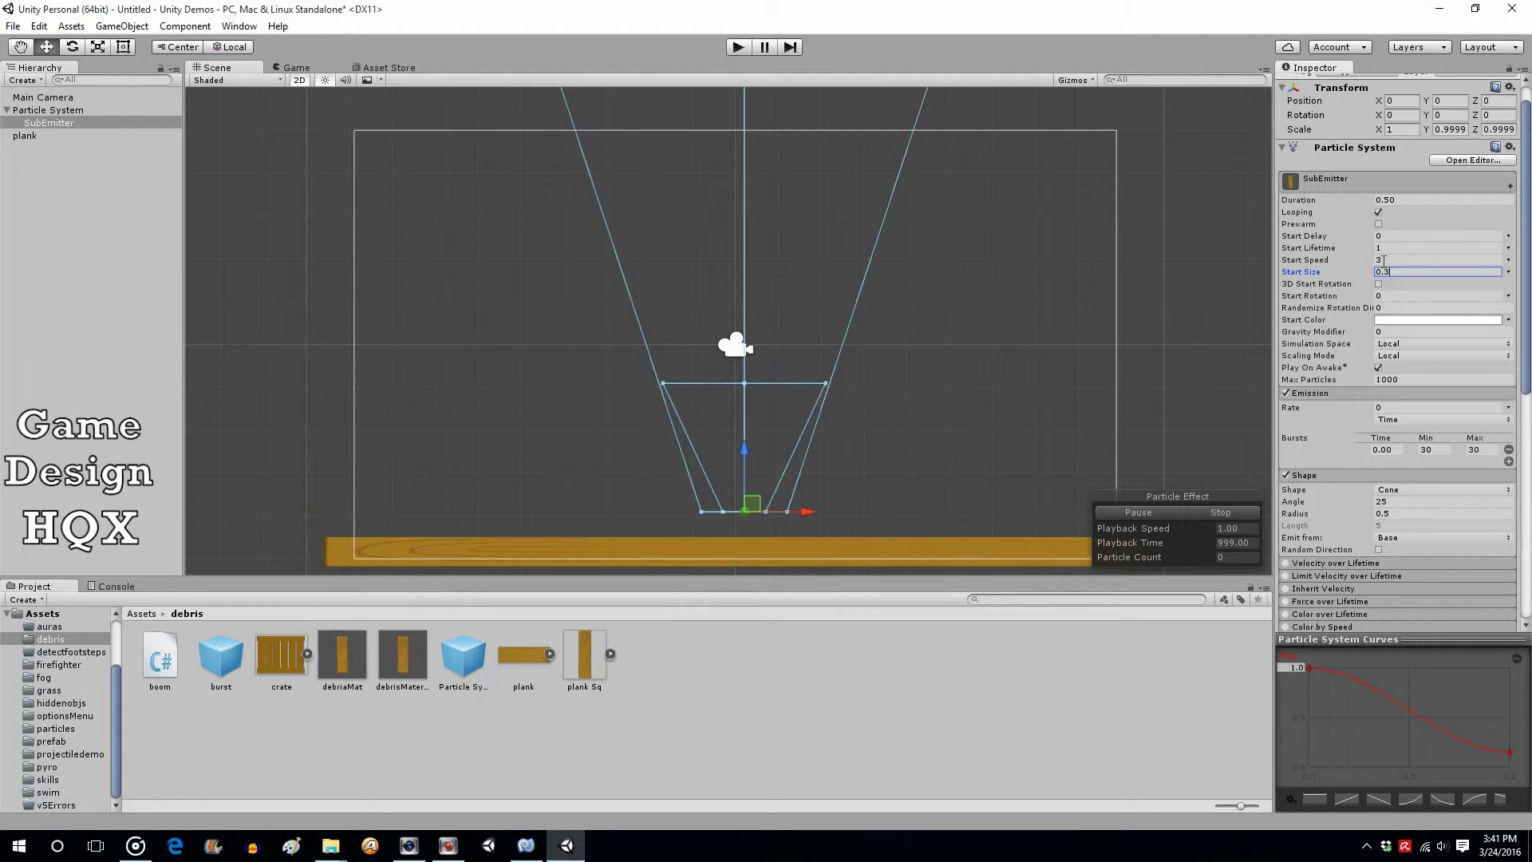
Set the burst Min and Max counts to 20 and play-test the result
left_click(1431, 451)
type("20")
left_click(1486, 448)
type("20")
left_click(739, 48)
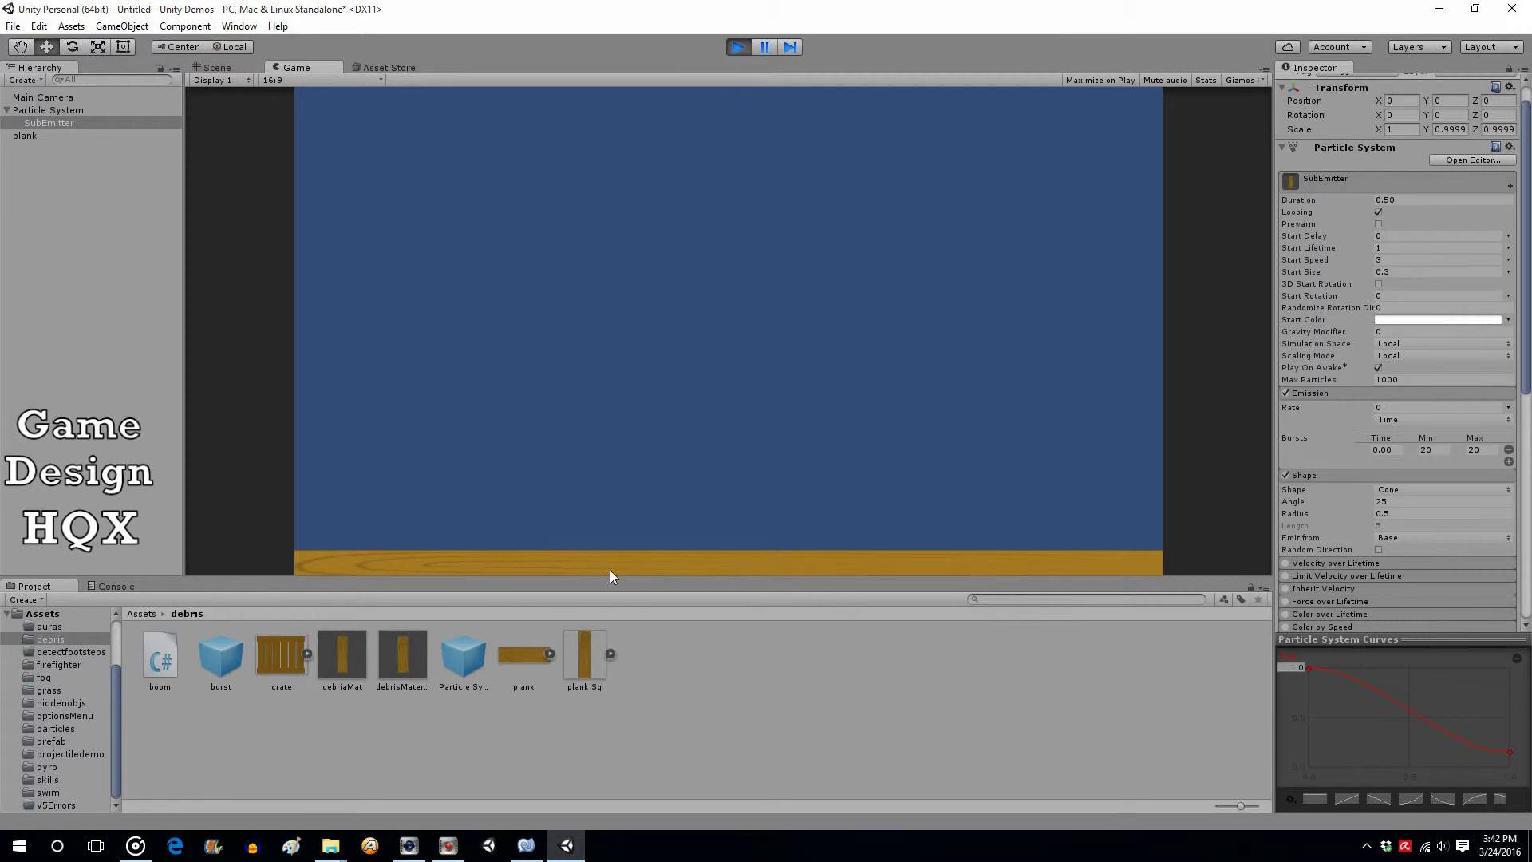
left_click(736, 47)
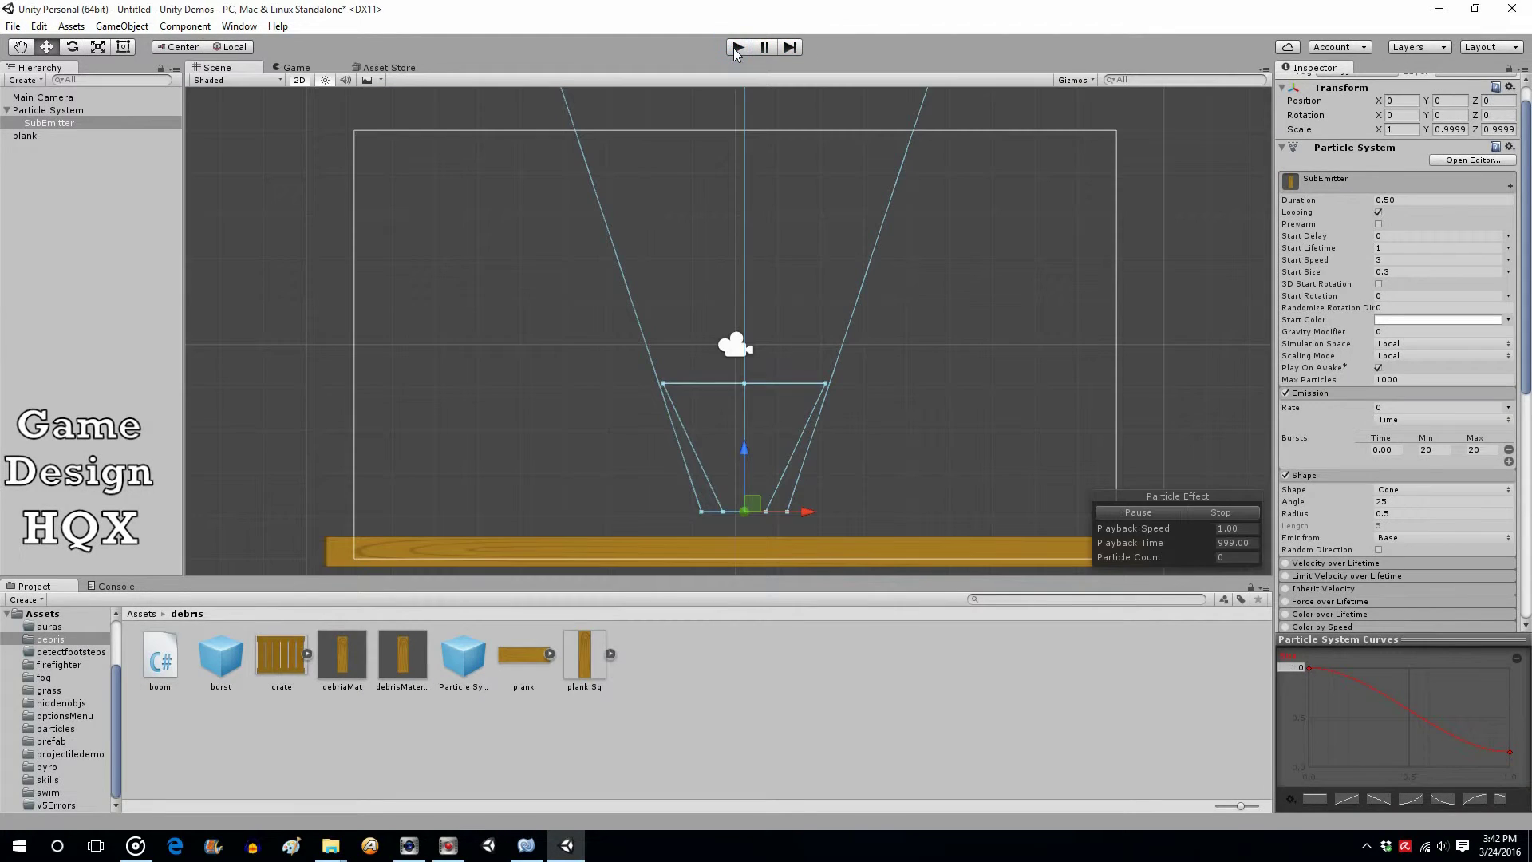
left_click(735, 48)
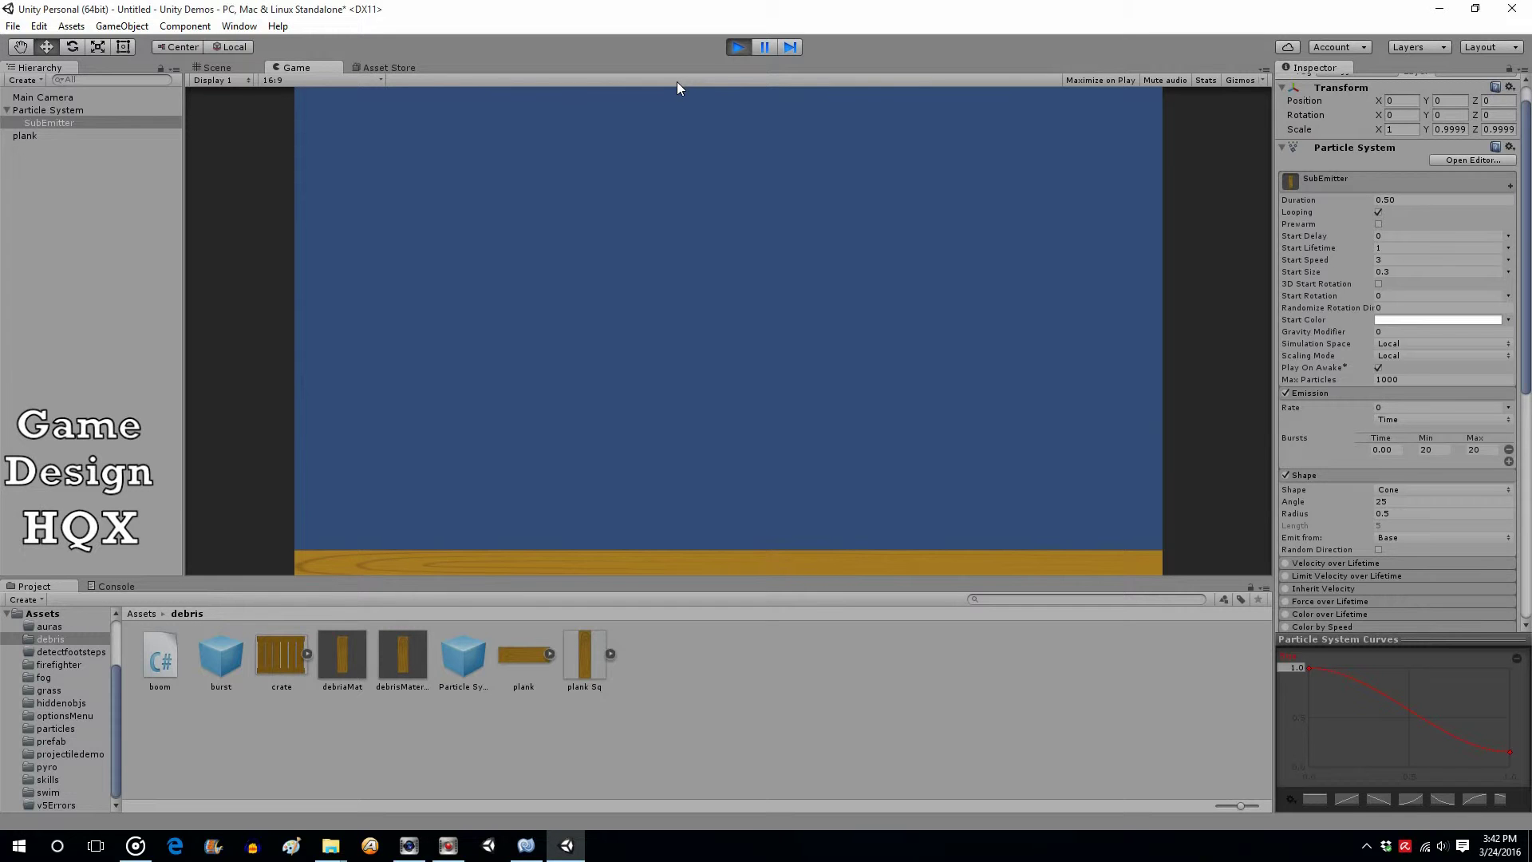
left_click(739, 46)
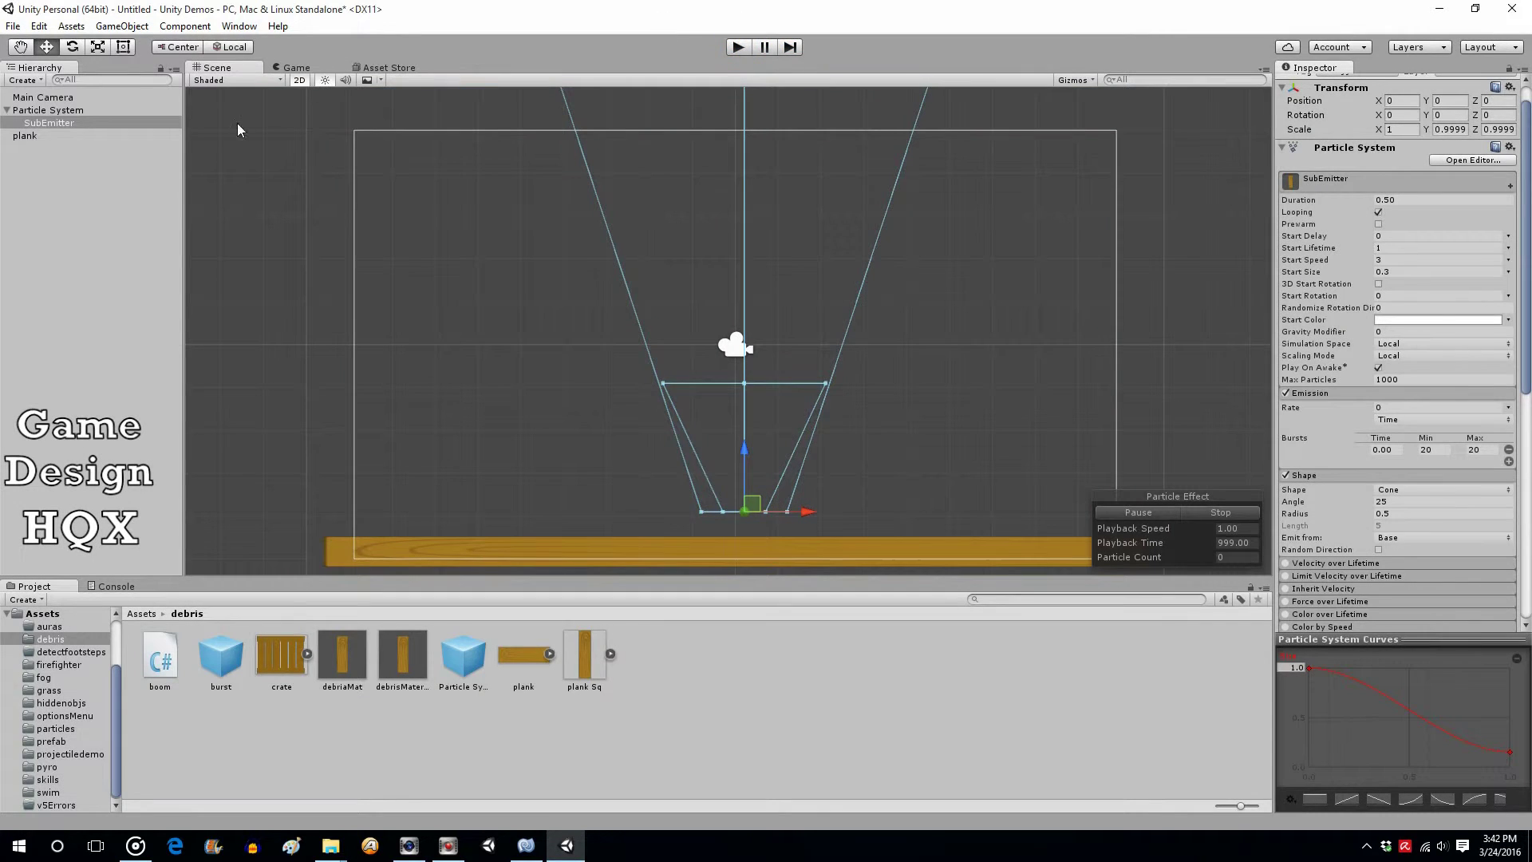
left_click(73, 112)
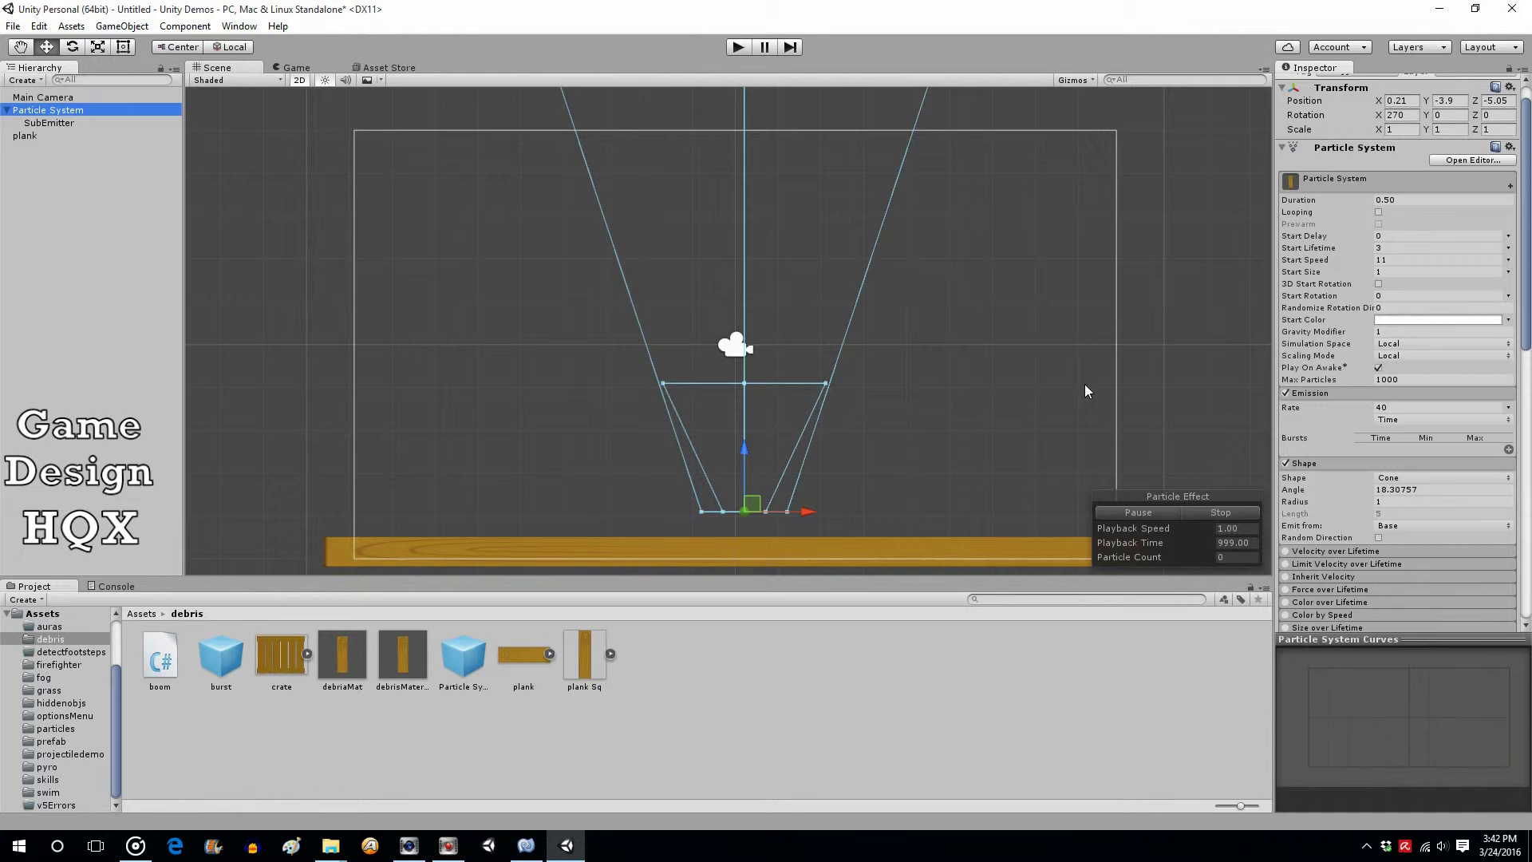
left_click_drag(1525, 297, 1526, 402)
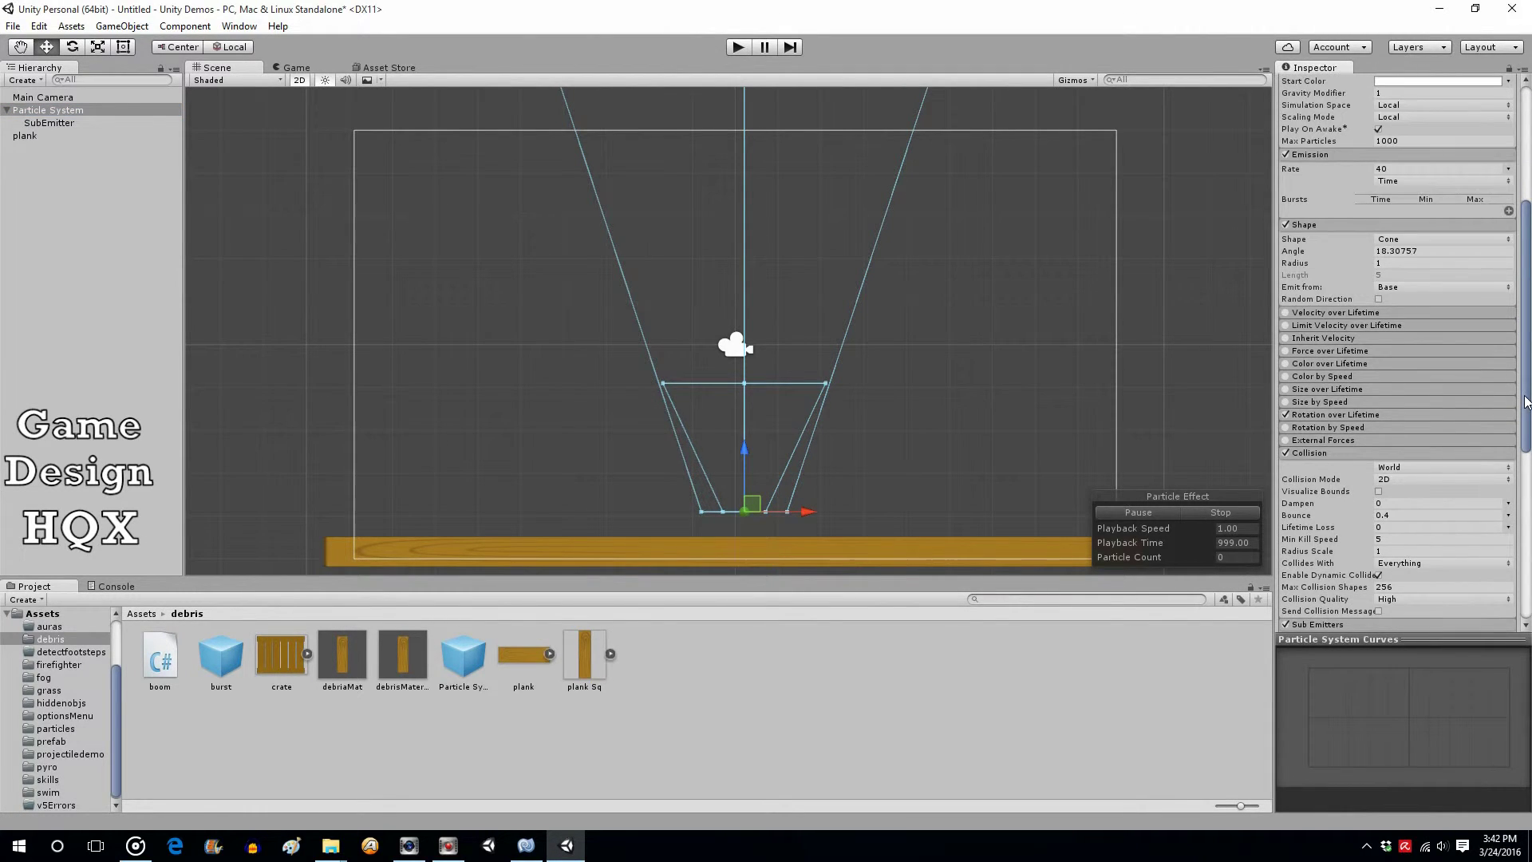
scroll(1505, 228, "up", 10)
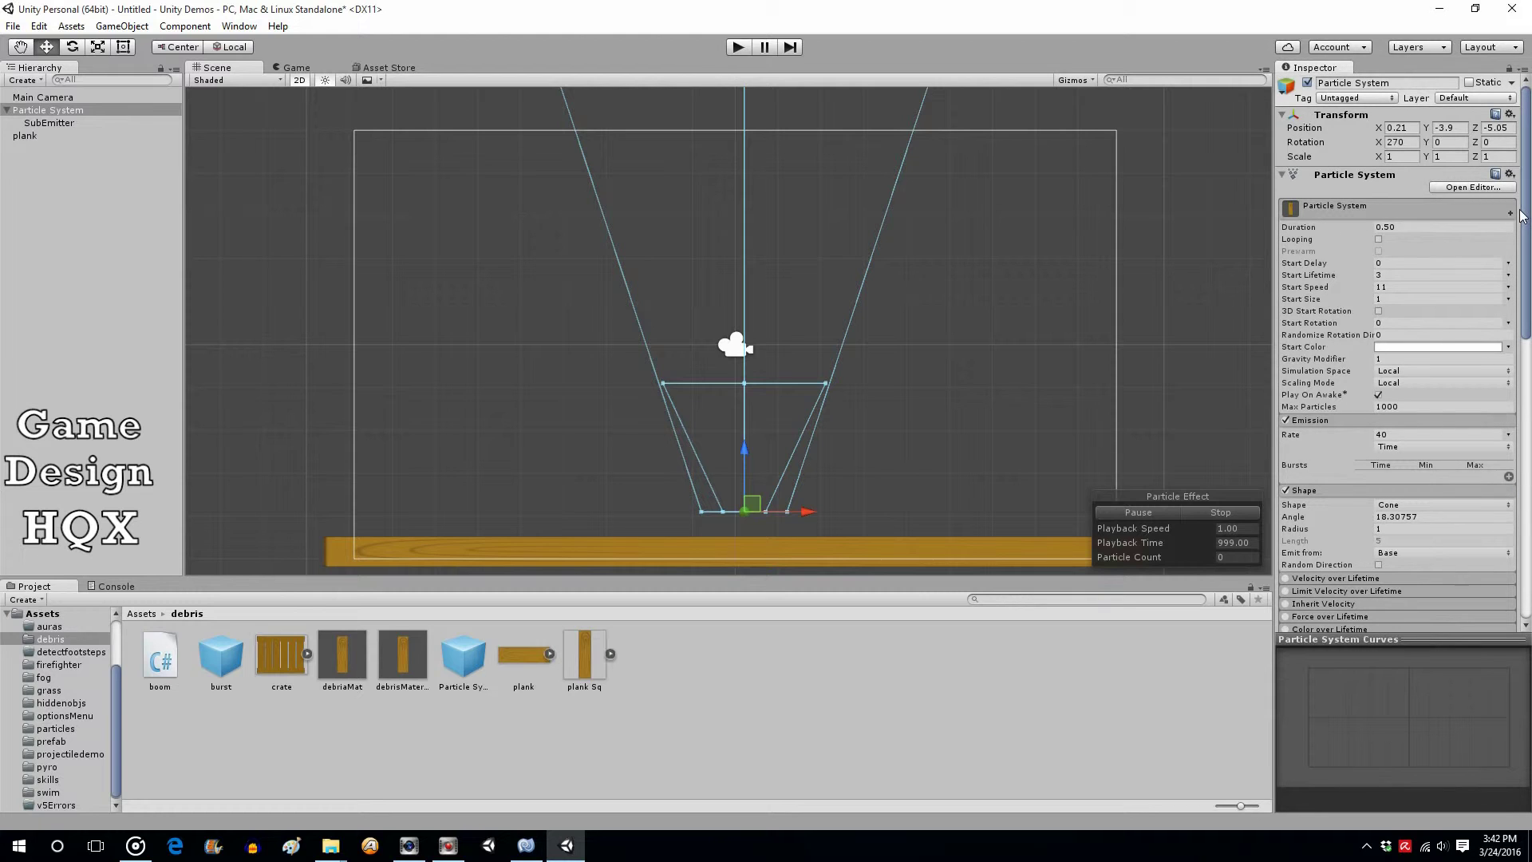
left_click_drag(1526, 217, 1530, 442)
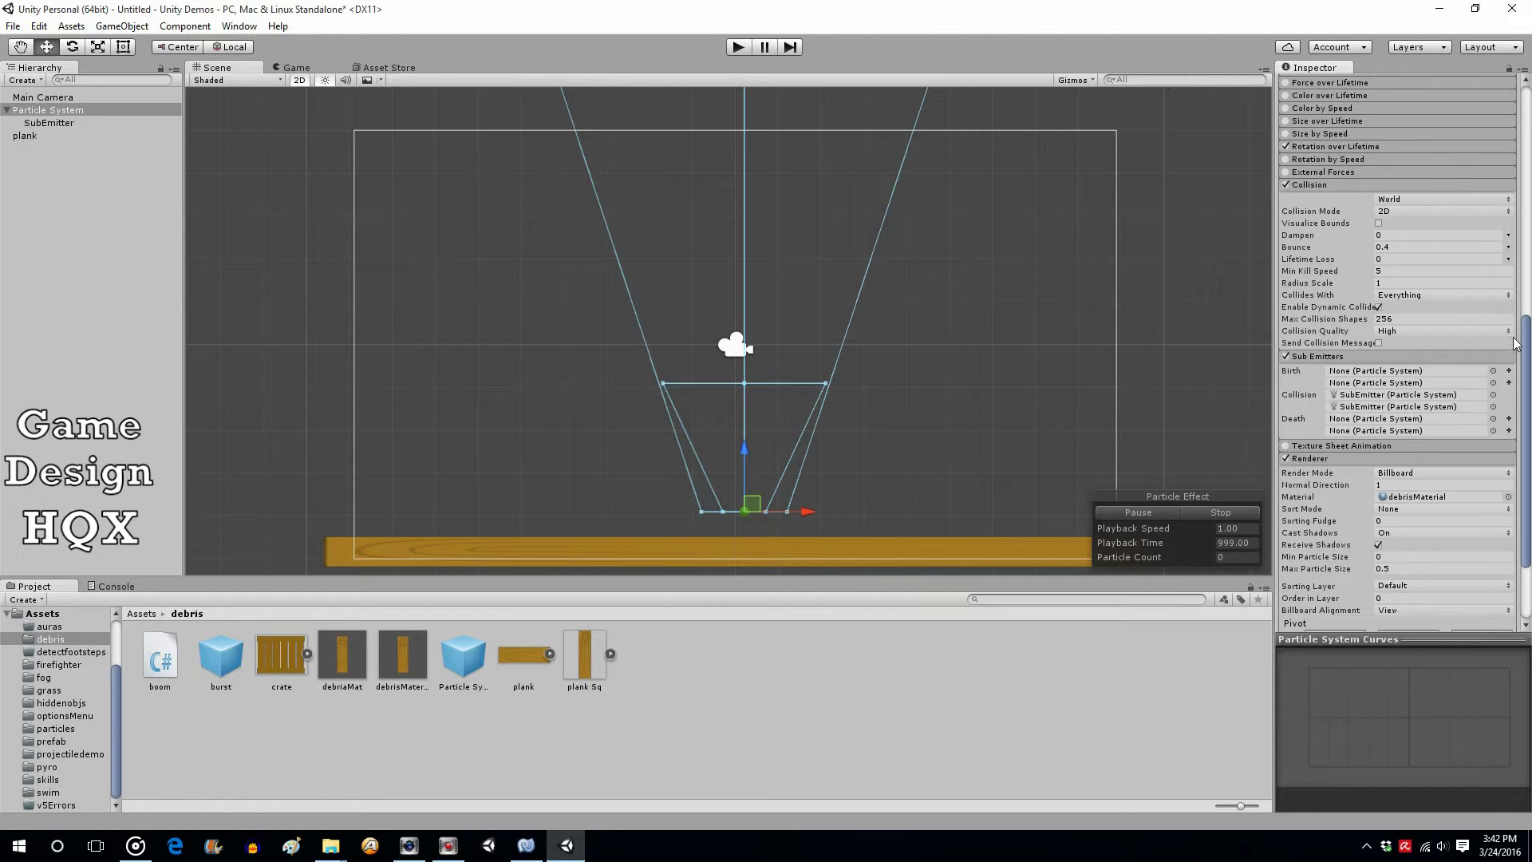
left_click_drag(1521, 354, 1526, 88)
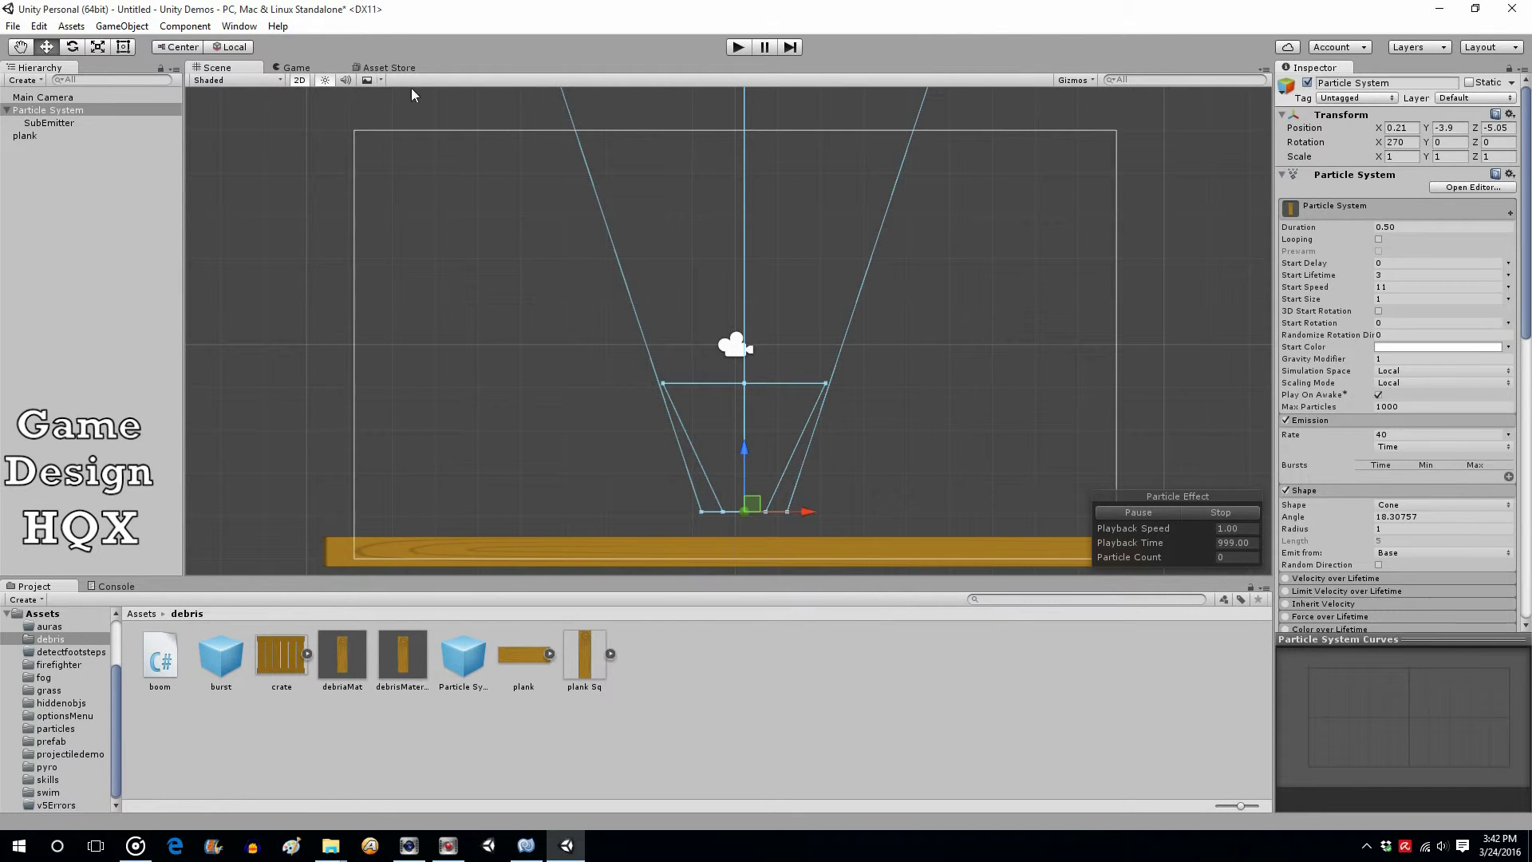
left_click(51, 123)
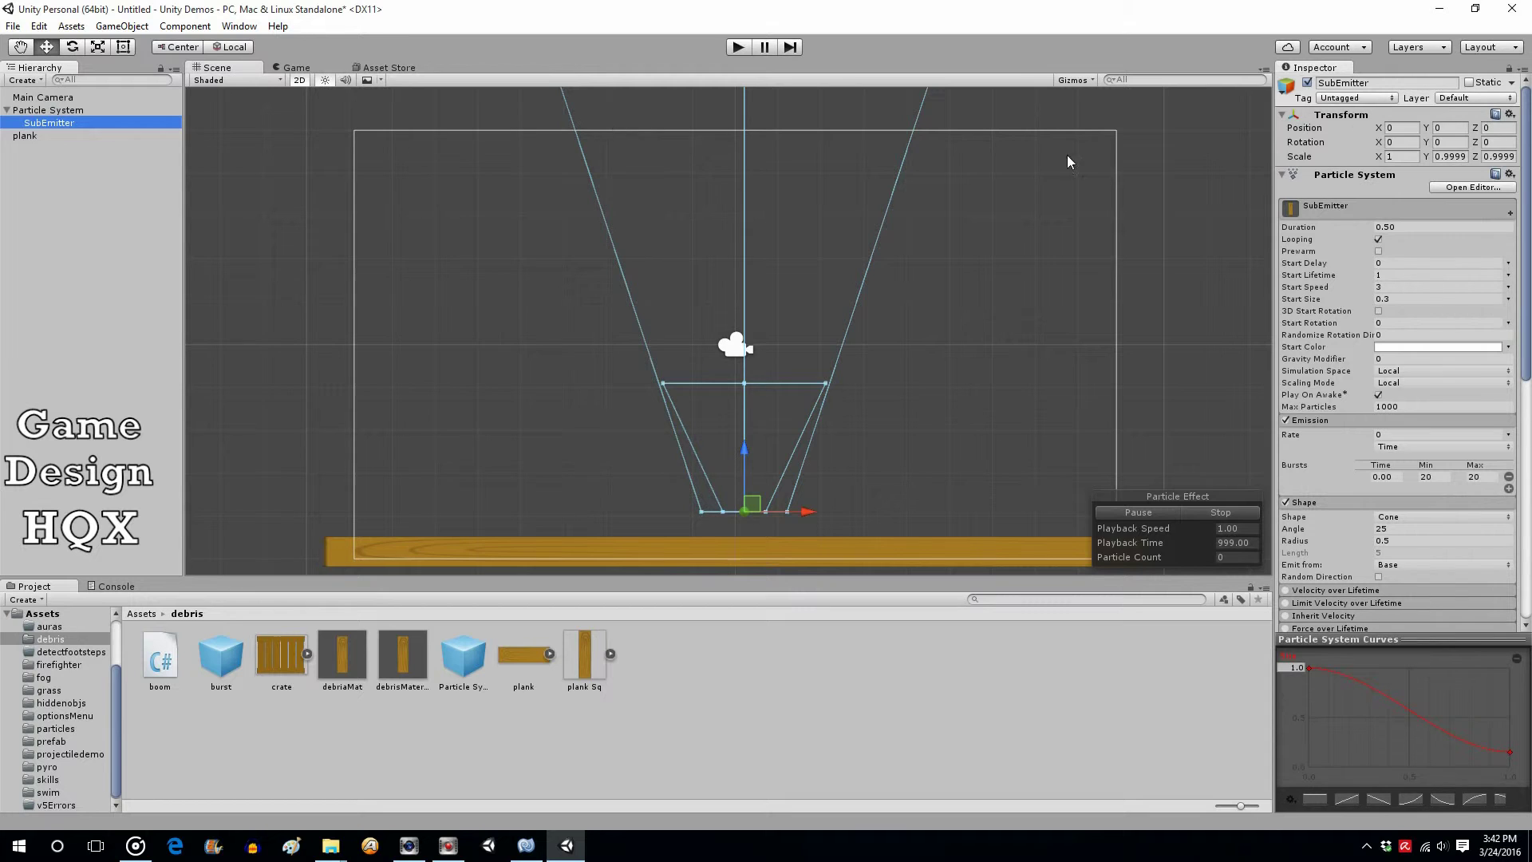
left_click_drag(1528, 182, 1503, 404)
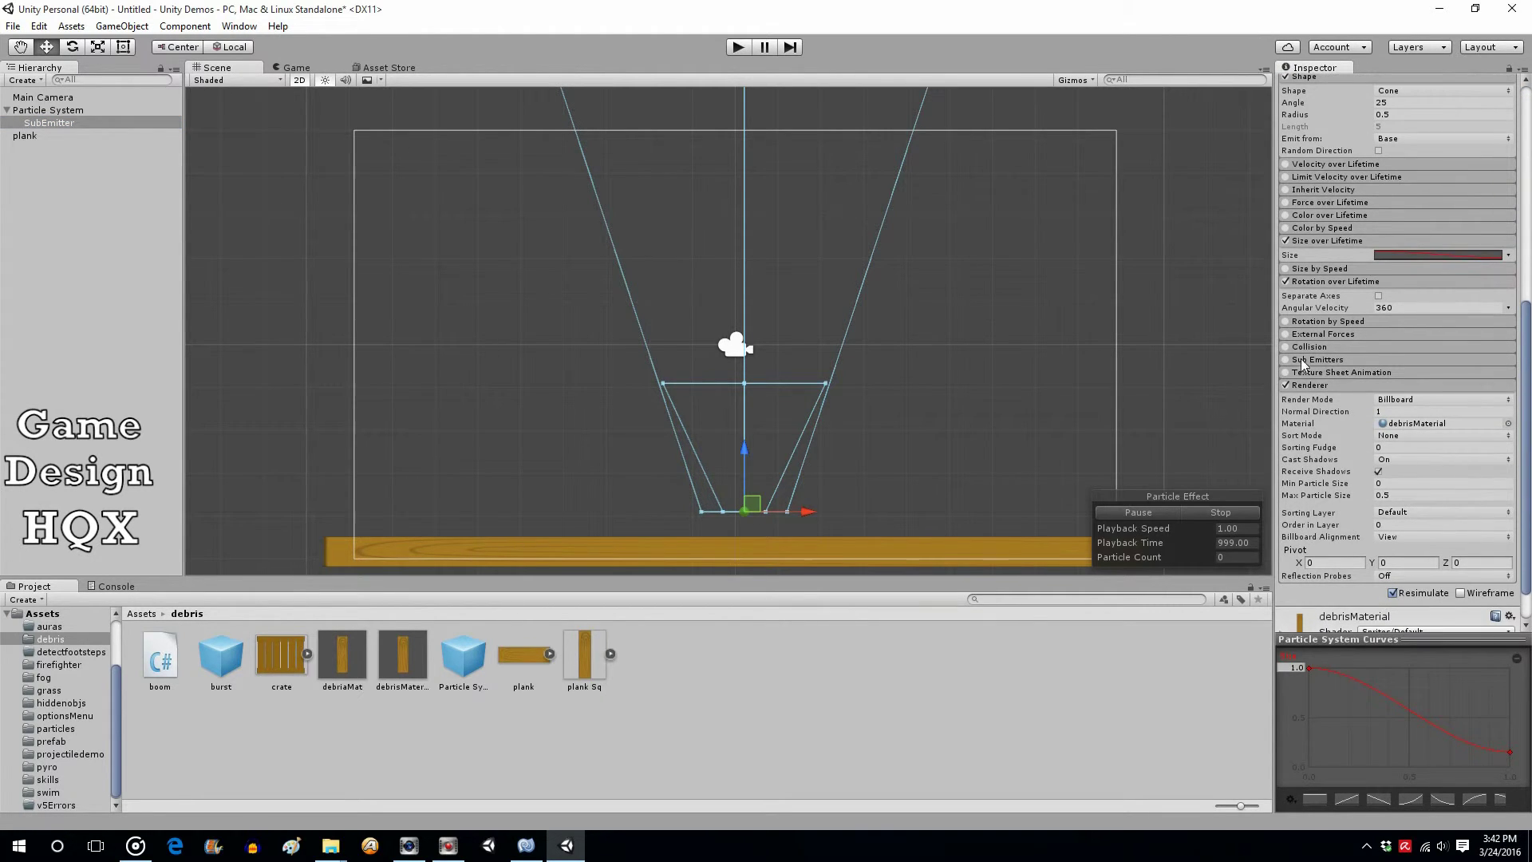
left_click(1285, 360)
left_click(1335, 365)
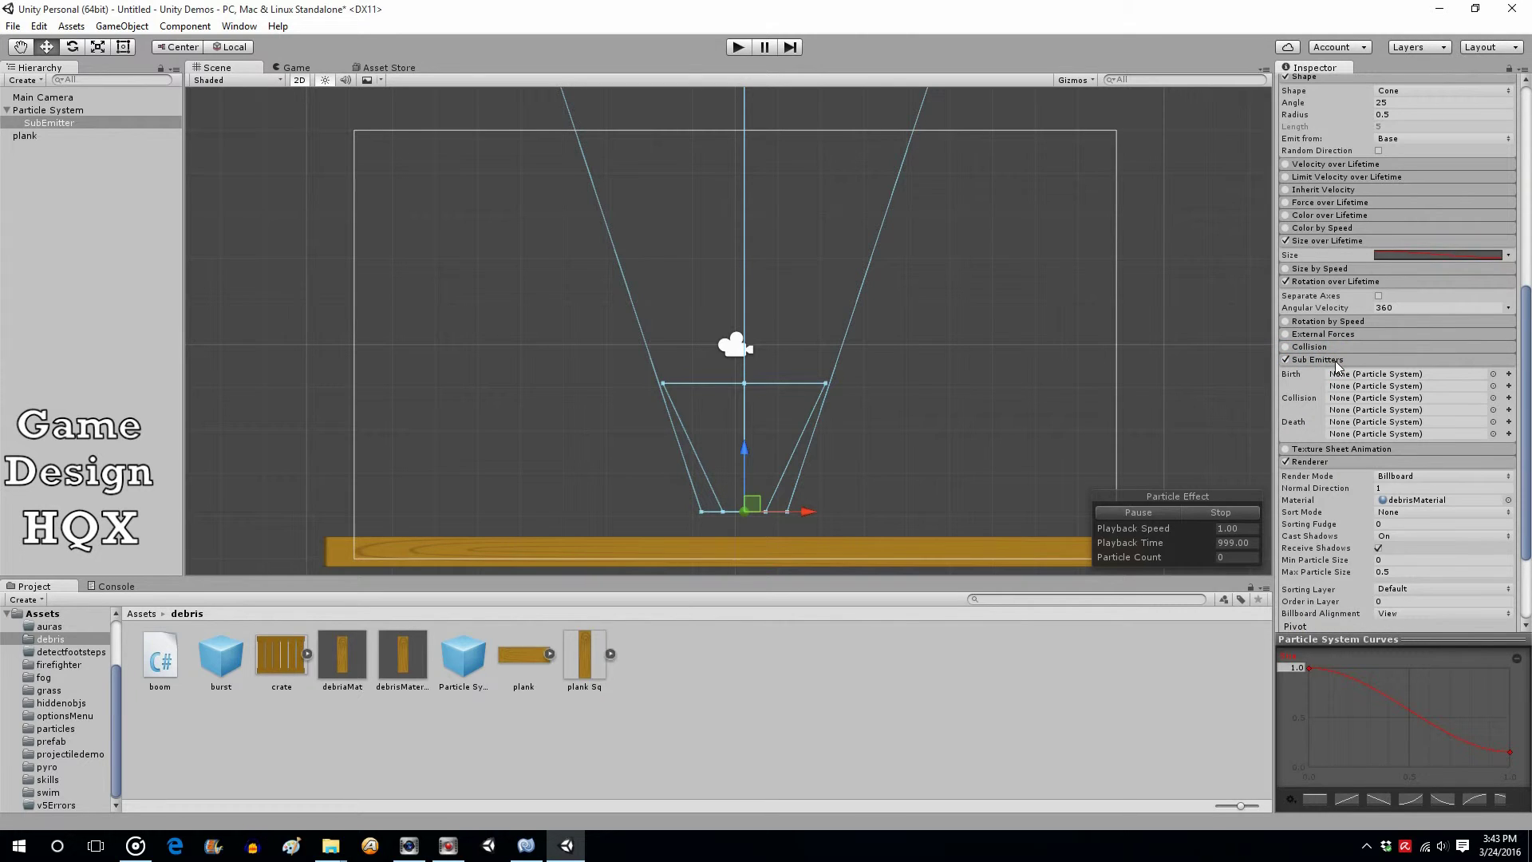
left_click(1288, 361)
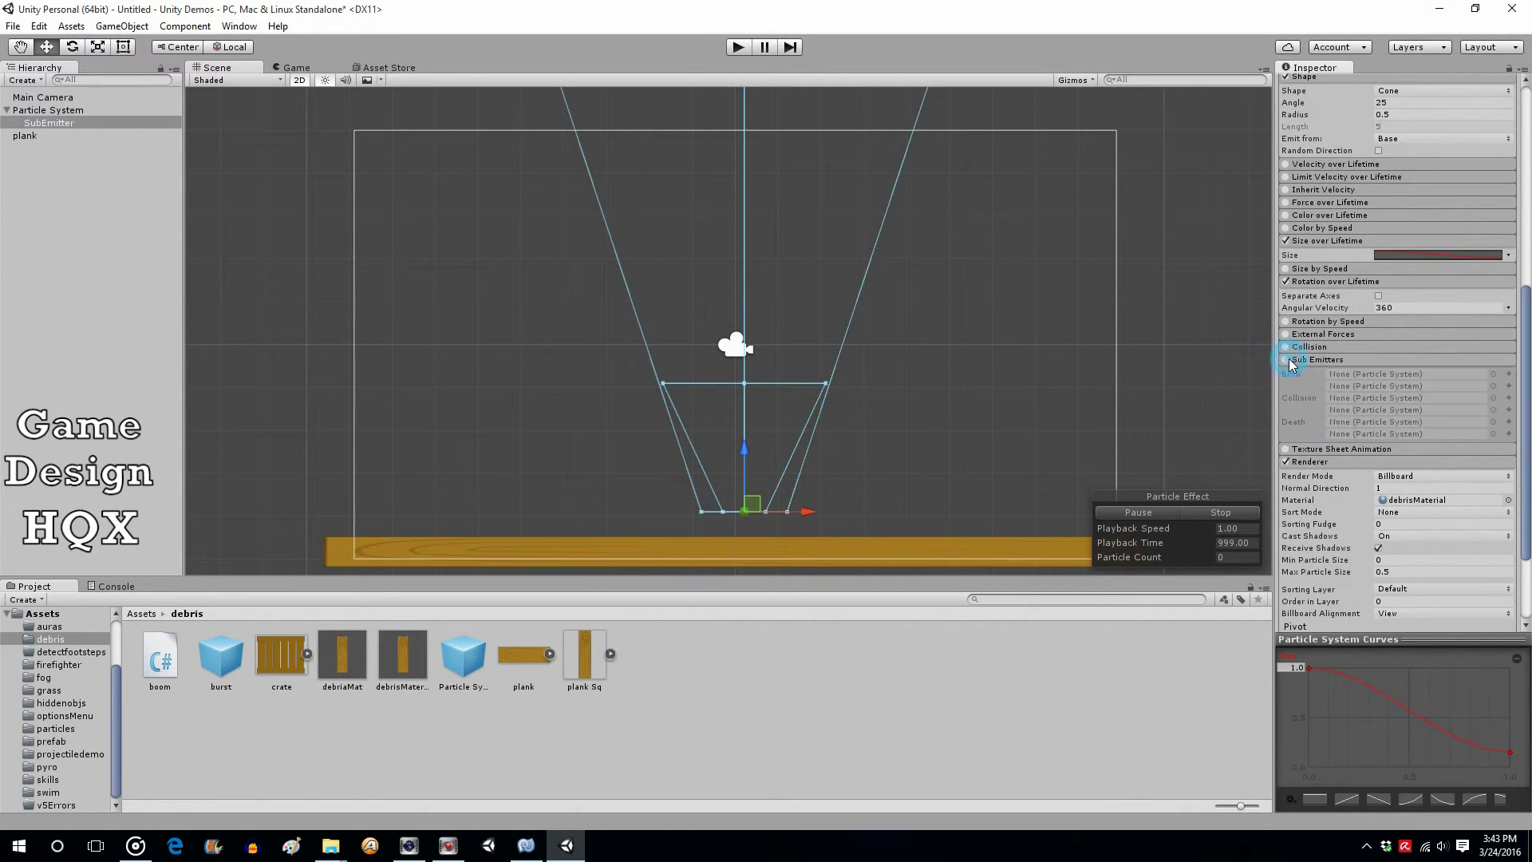
left_click(1313, 363)
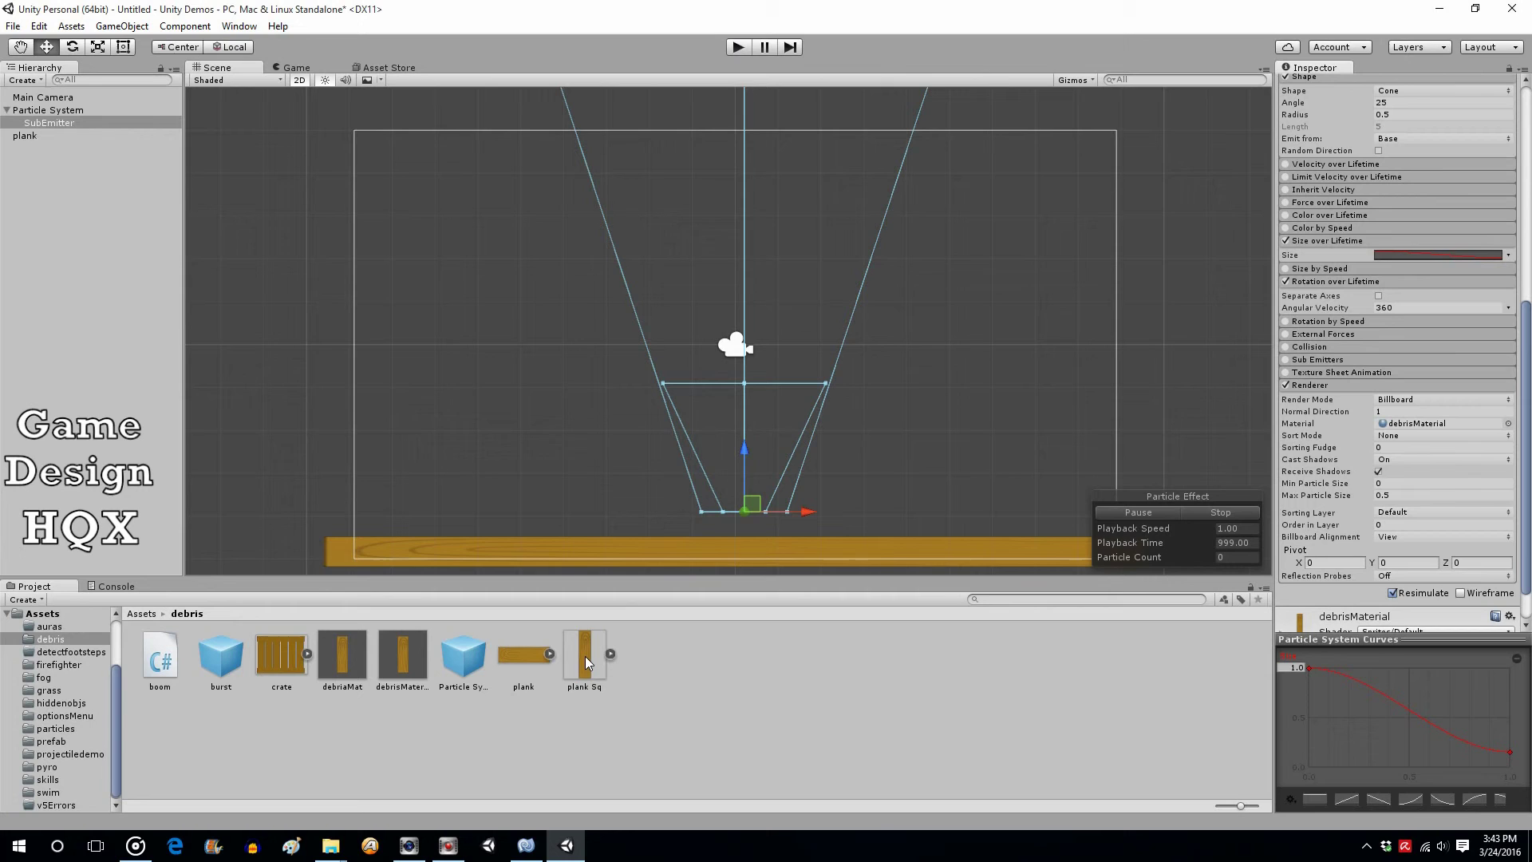
left_click(741, 49)
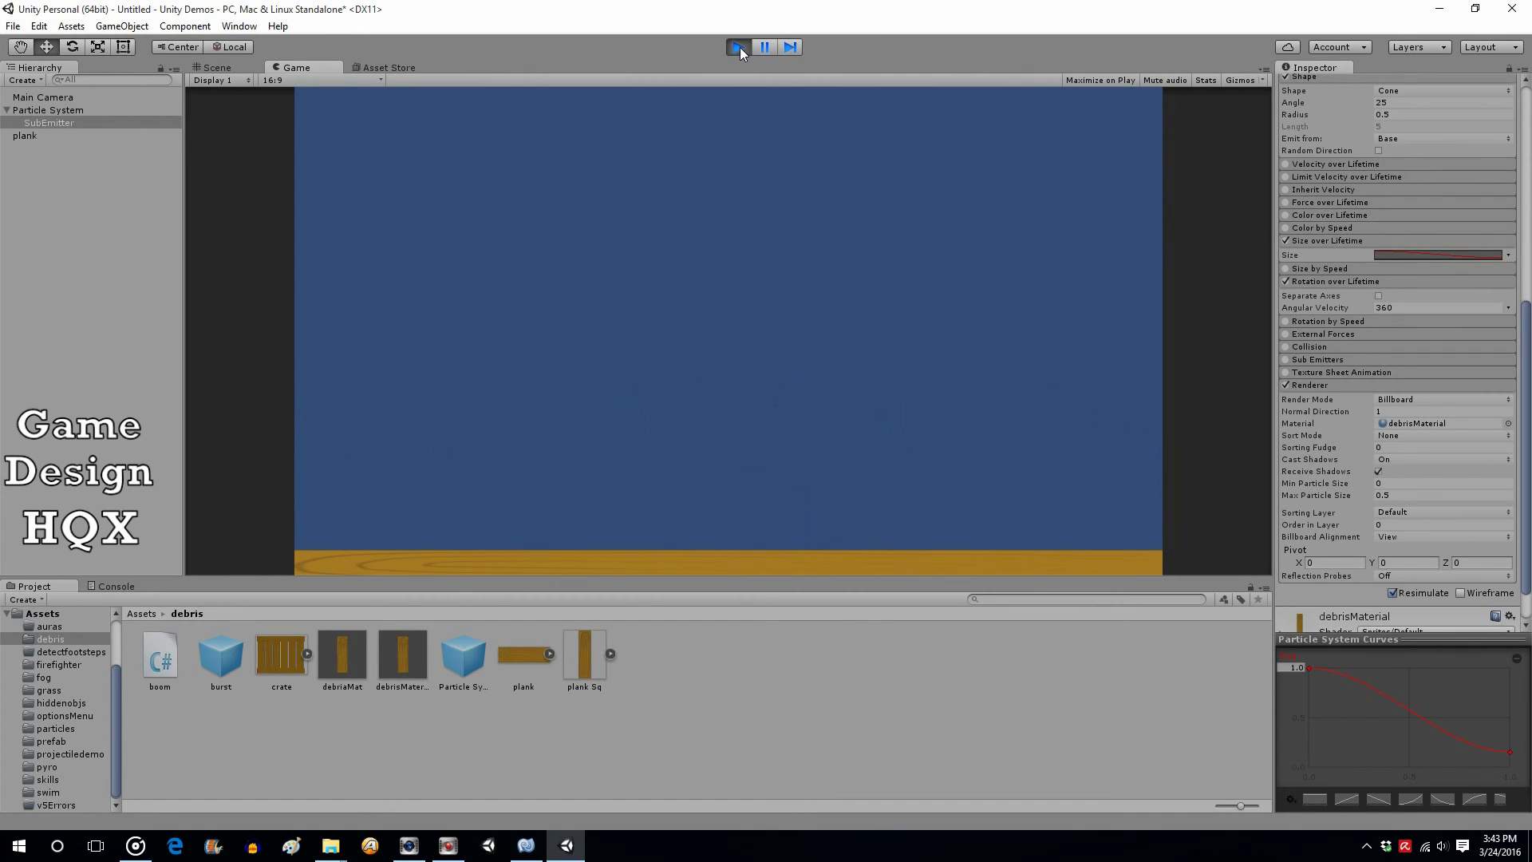
left_click(740, 46)
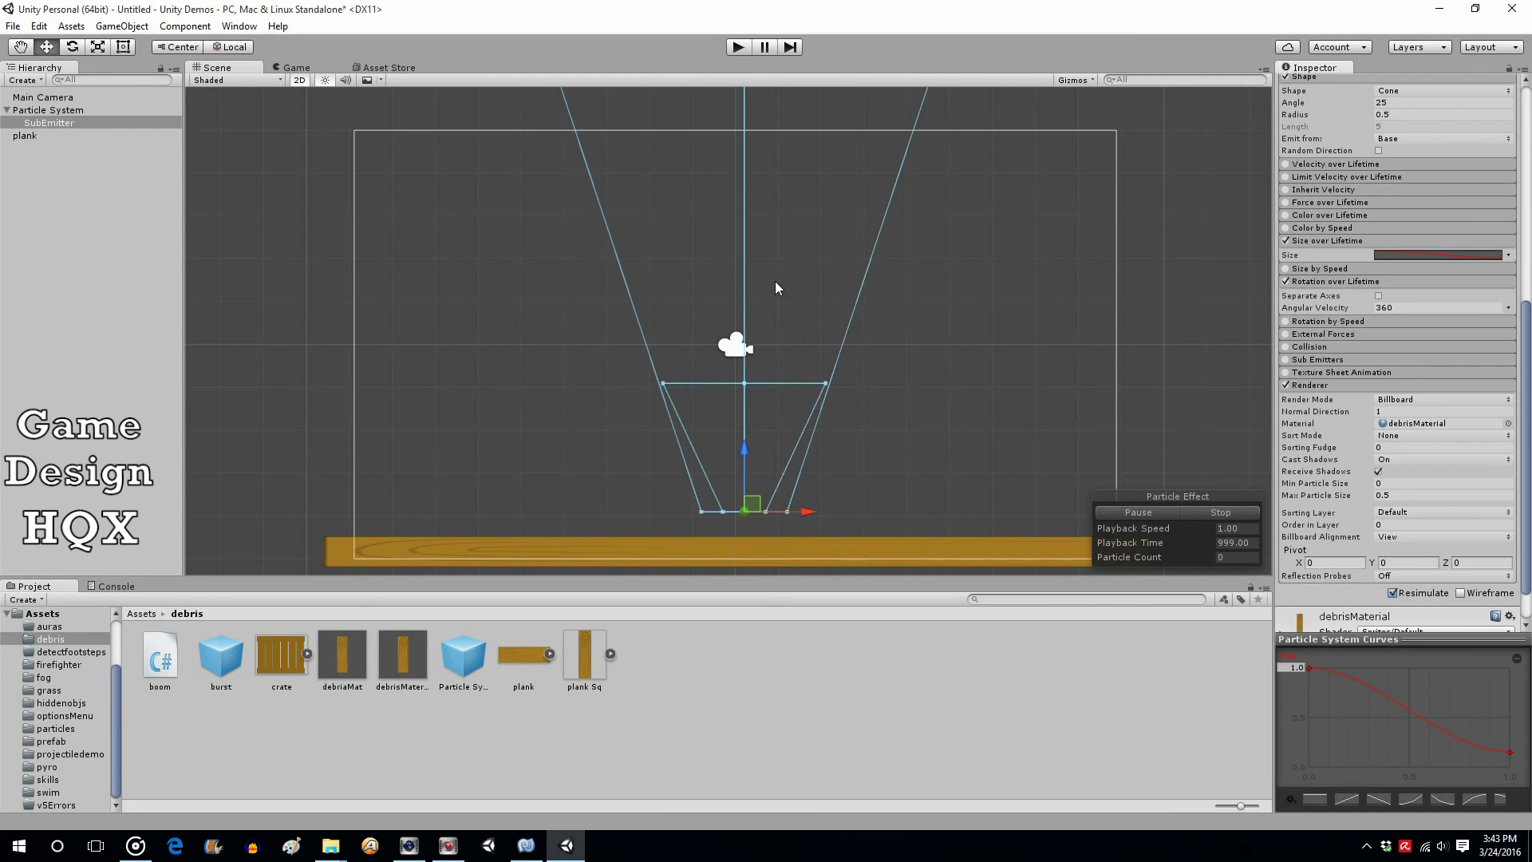